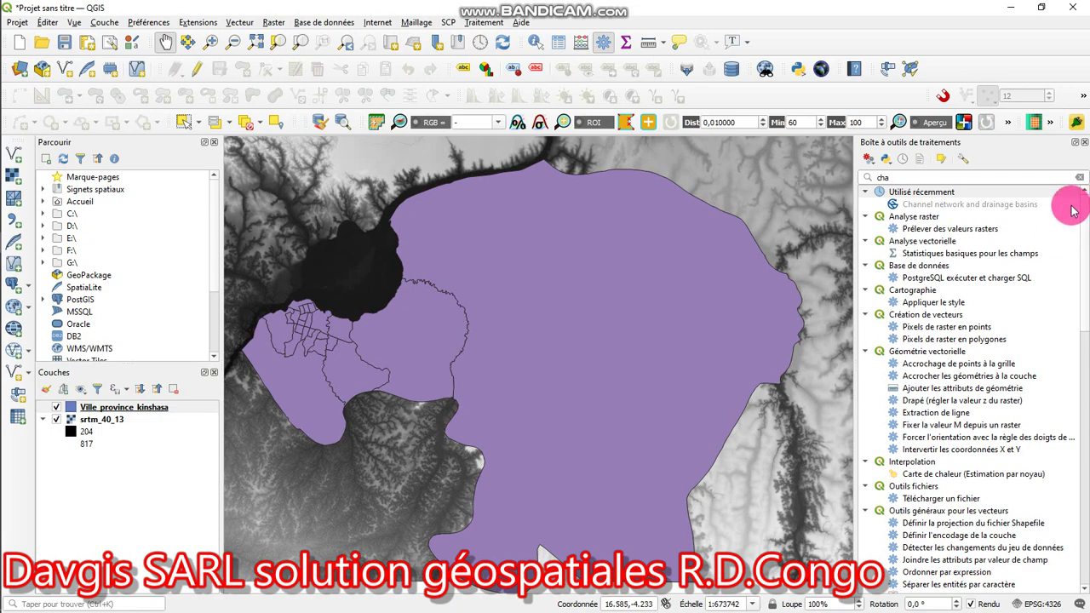
# Clip the srtm_40_13 raster with the Ville_province_kinshasa layer as the mask, writing to a temporary output.
pyautogui.click(1084, 143)
pyautogui.moveTo(741, 236); pyautogui.dragTo(620, 300)
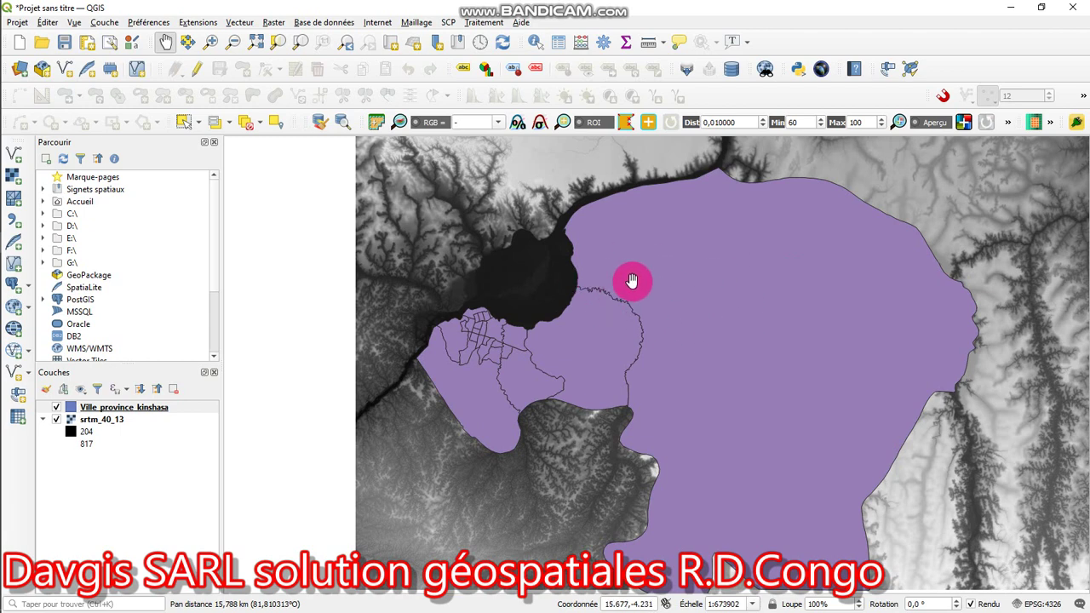
pyautogui.click(273, 22)
pyautogui.moveTo(322, 134)
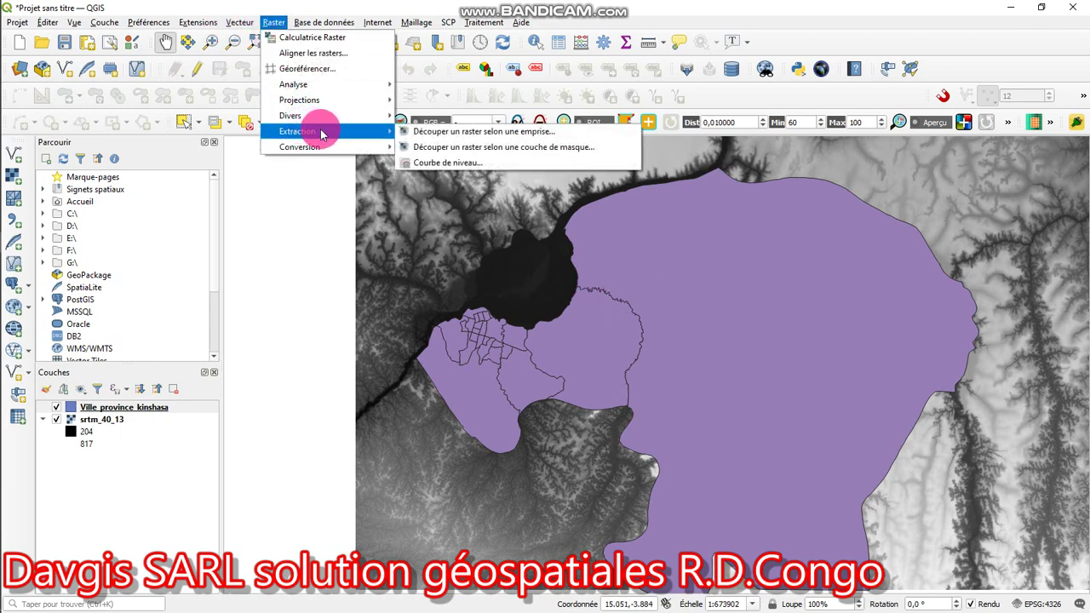
pyautogui.click(476, 151)
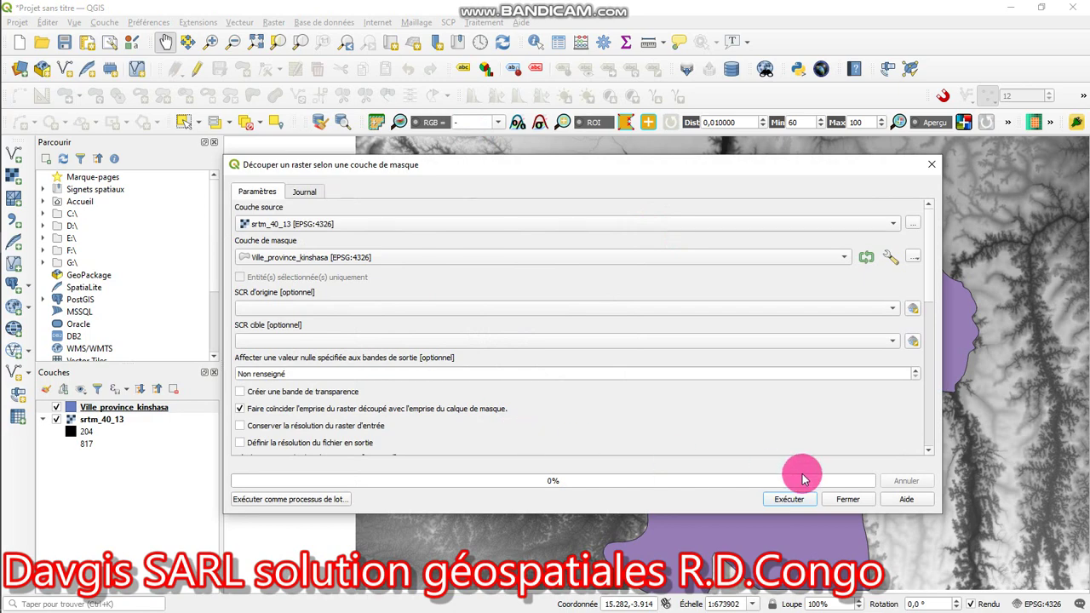
pyautogui.click(795, 501)
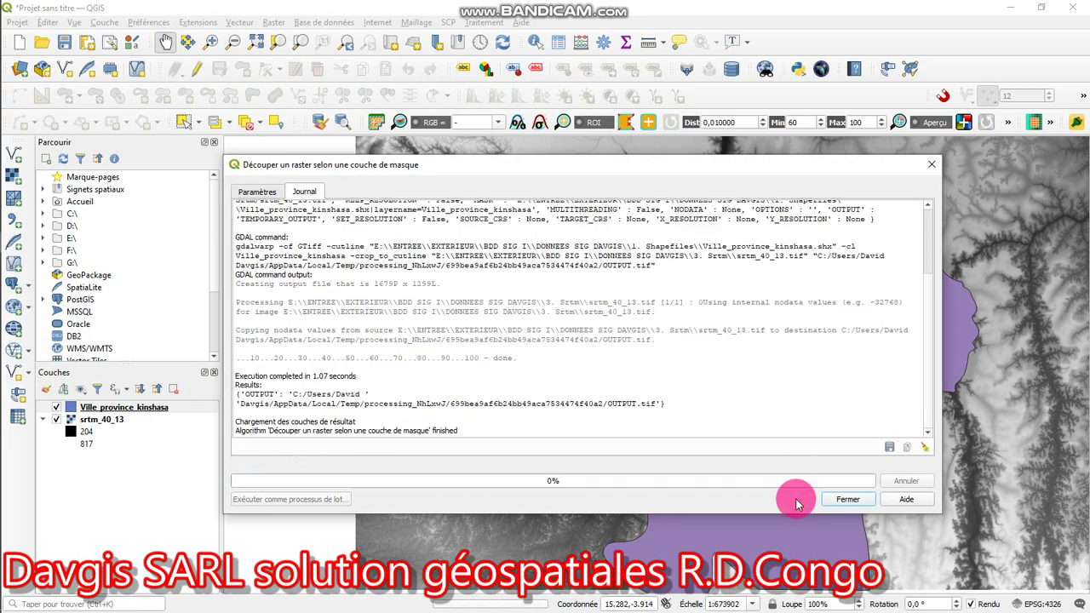
pyautogui.click(872, 500)
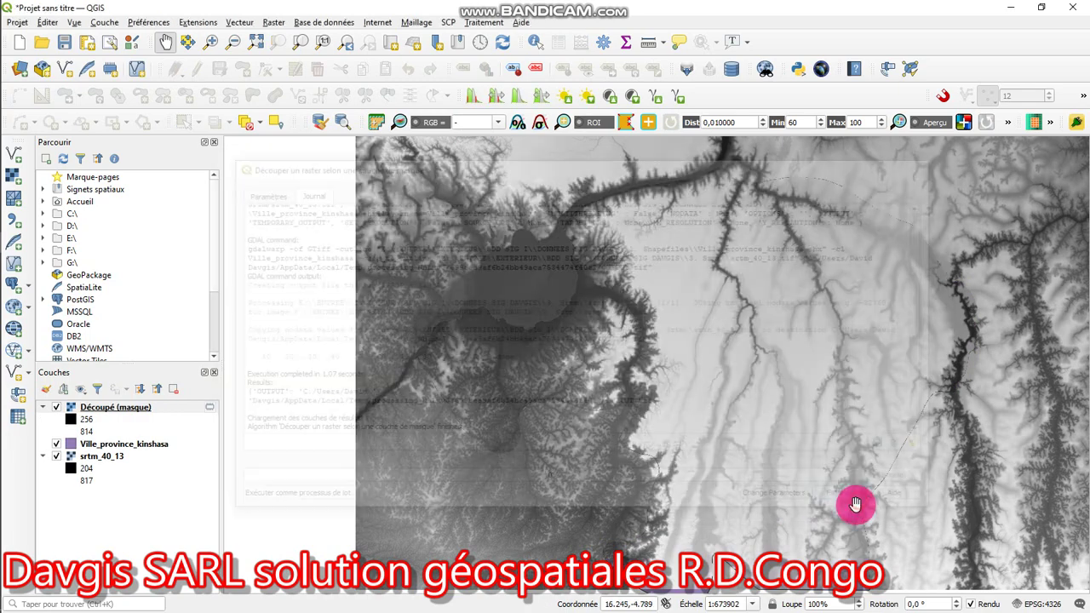
# Hide the srtm_40_13 layer and inspect the clipped raster on its own.
pyautogui.click(58, 460)
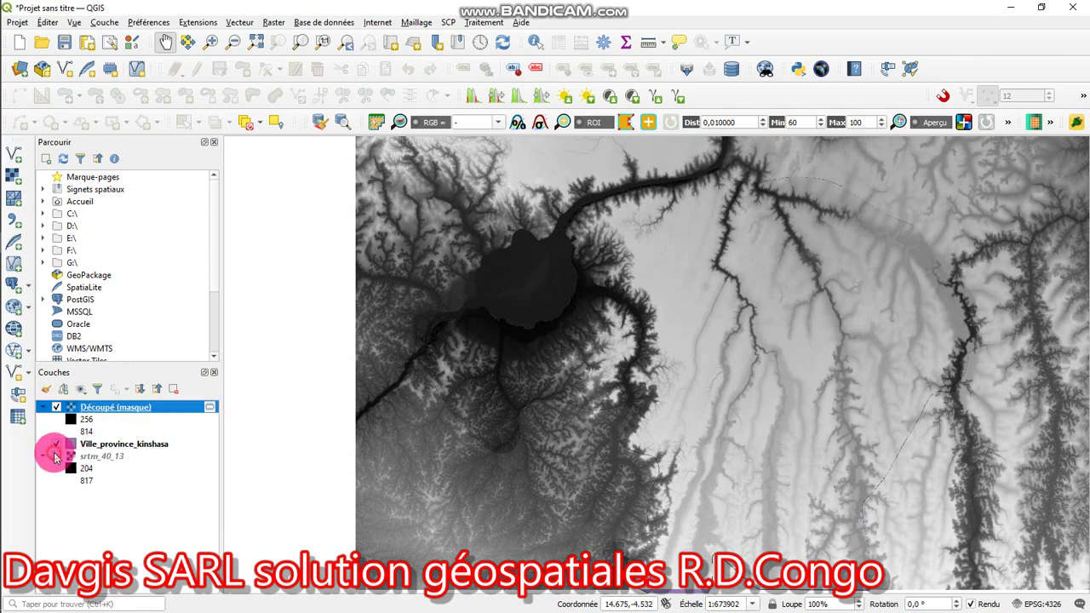
pyautogui.moveTo(662, 318); pyautogui.dragTo(530, 303)
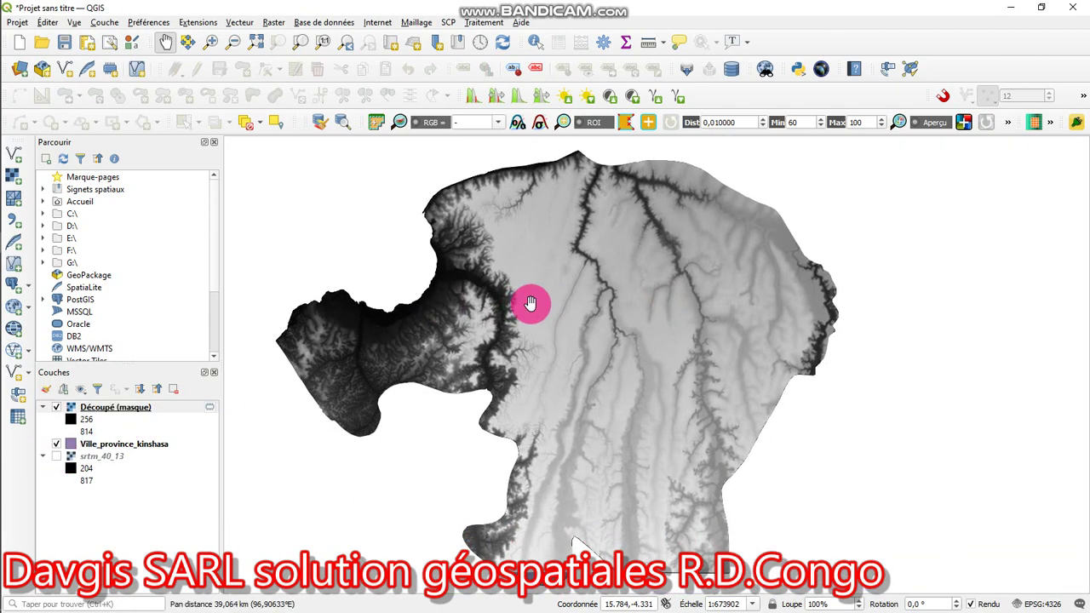
pyautogui.scroll(1, 550, 275)
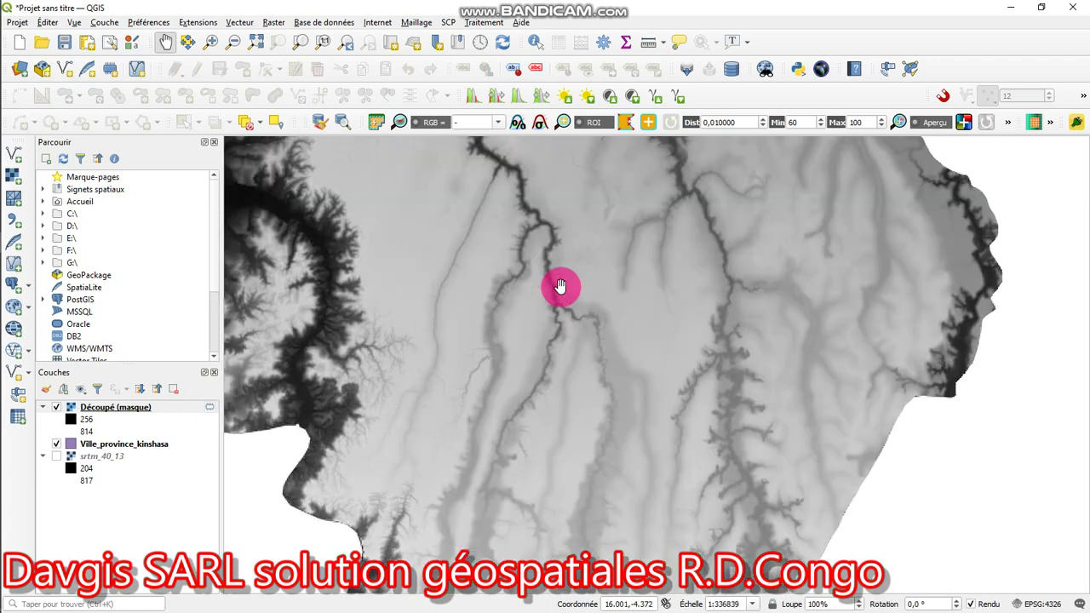
pyautogui.moveTo(558, 289); pyautogui.dragTo(722, 311)
pyautogui.scroll(-1, 720, 311)
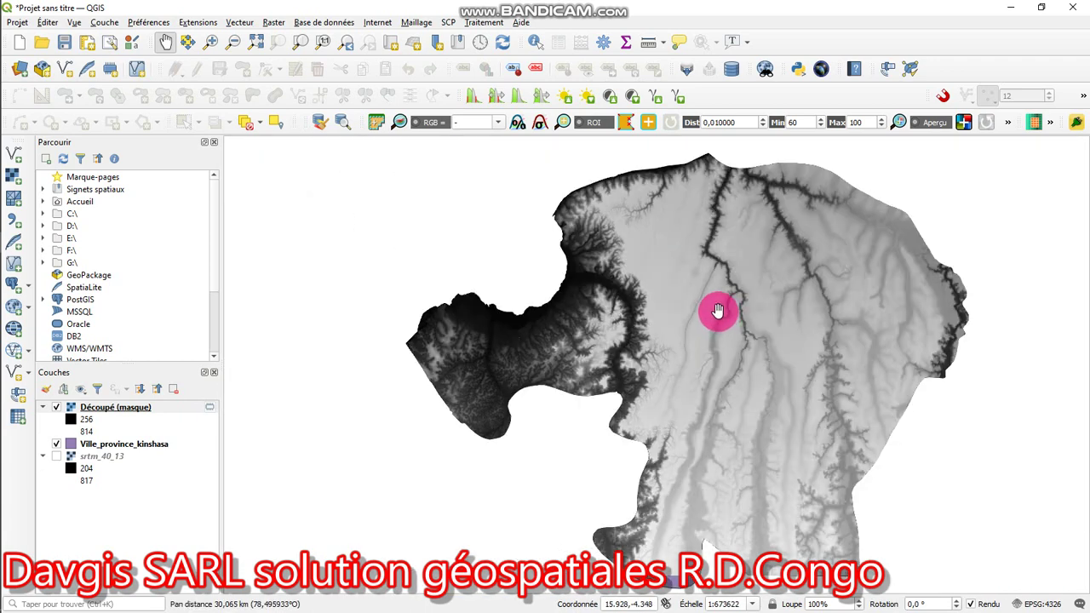
# Compute a slope (Pente) raster from band 1 of Découpé (masque), expressed in percent instead of degrees.
pyautogui.click(273, 23)
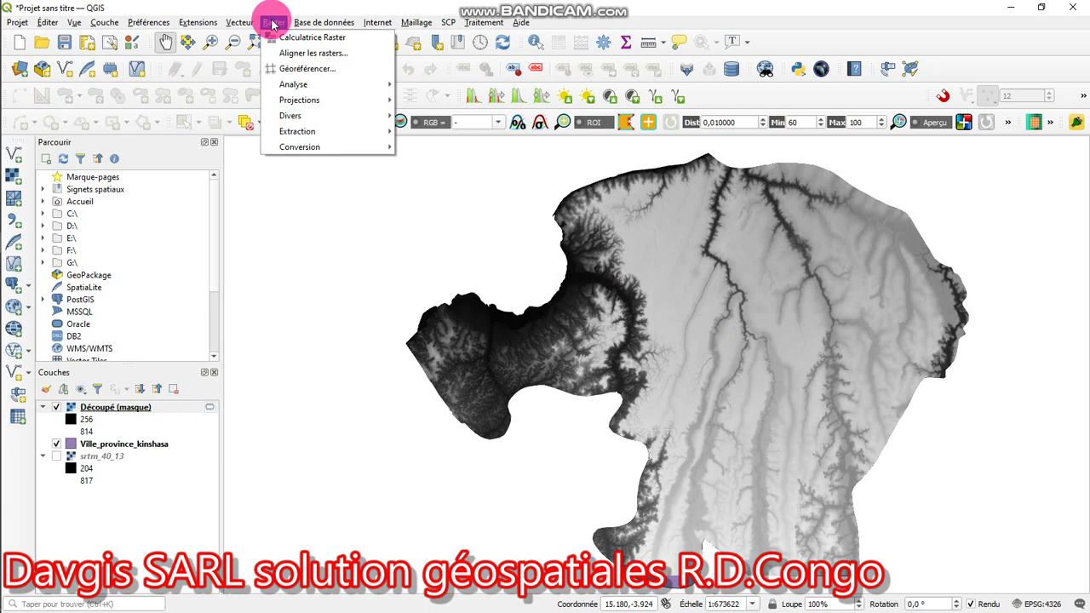
pyautogui.moveTo(353, 89)
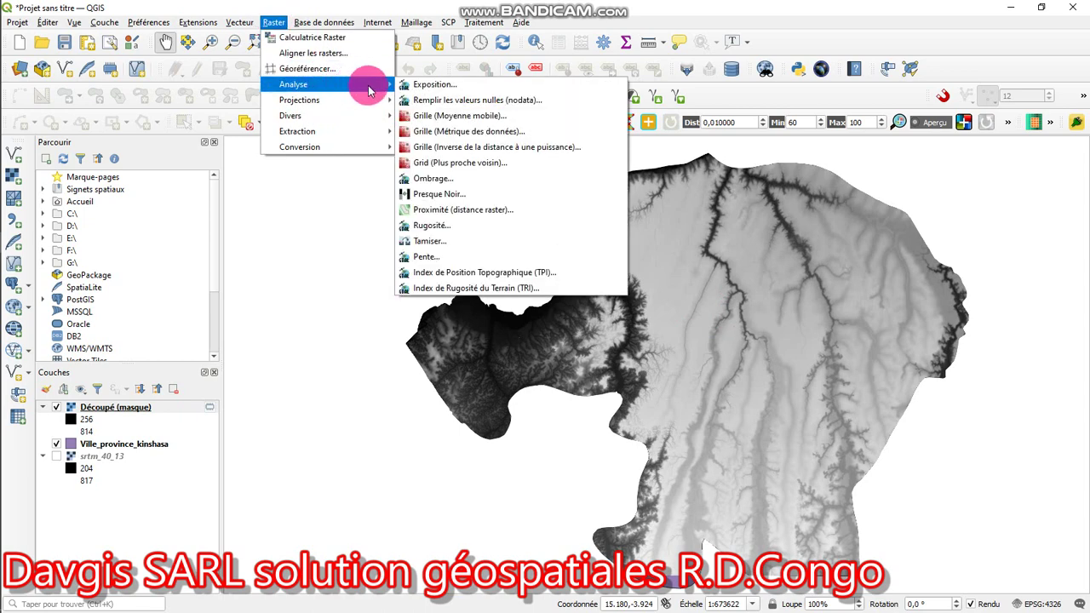
pyautogui.click(440, 260)
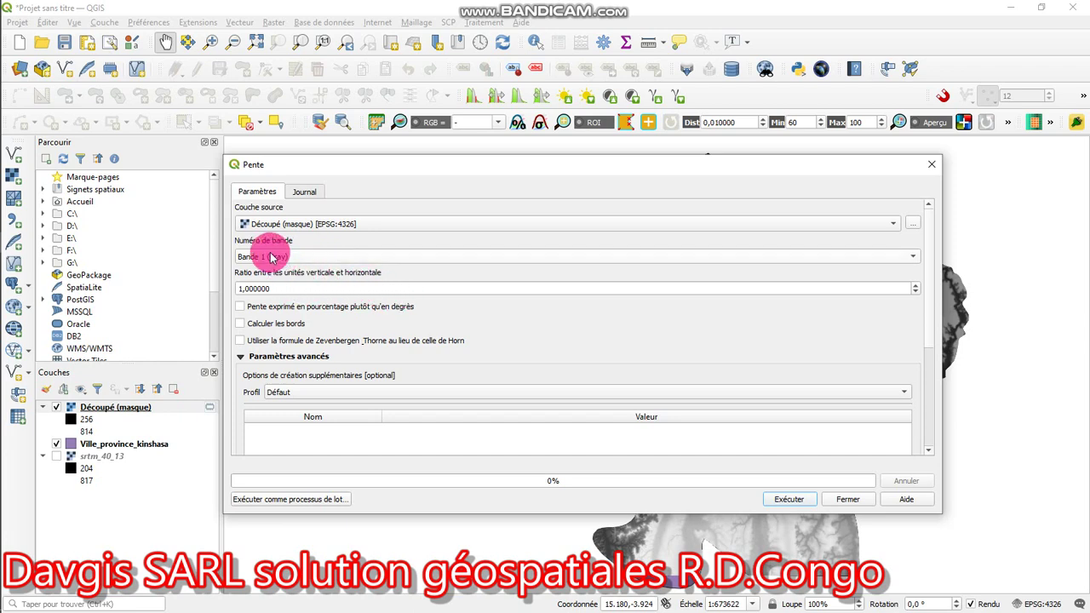
pyautogui.click(271, 257)
pyautogui.click(271, 255)
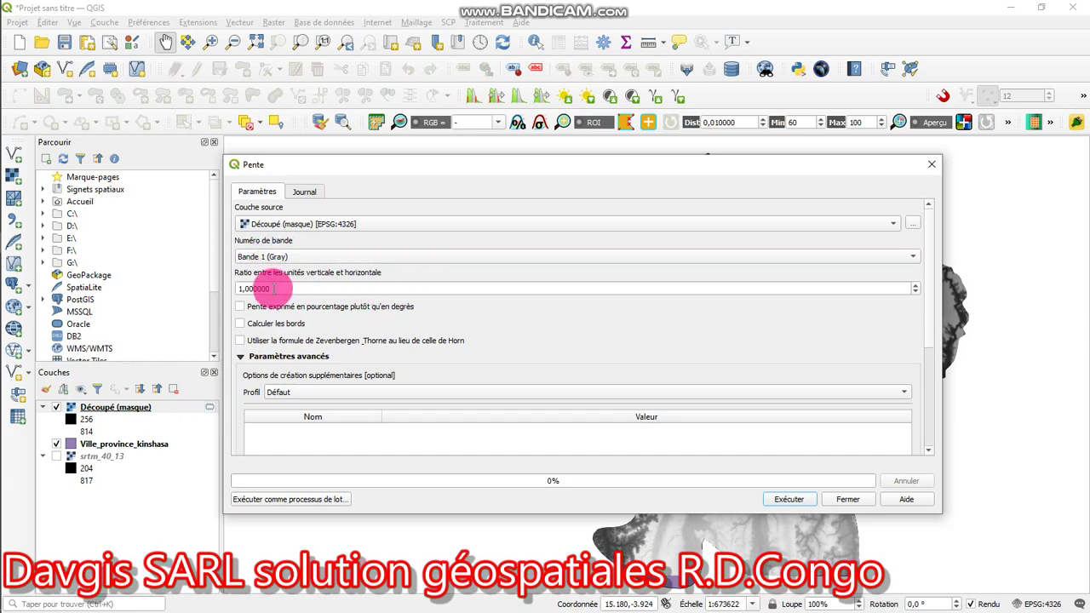
pyautogui.click(242, 356)
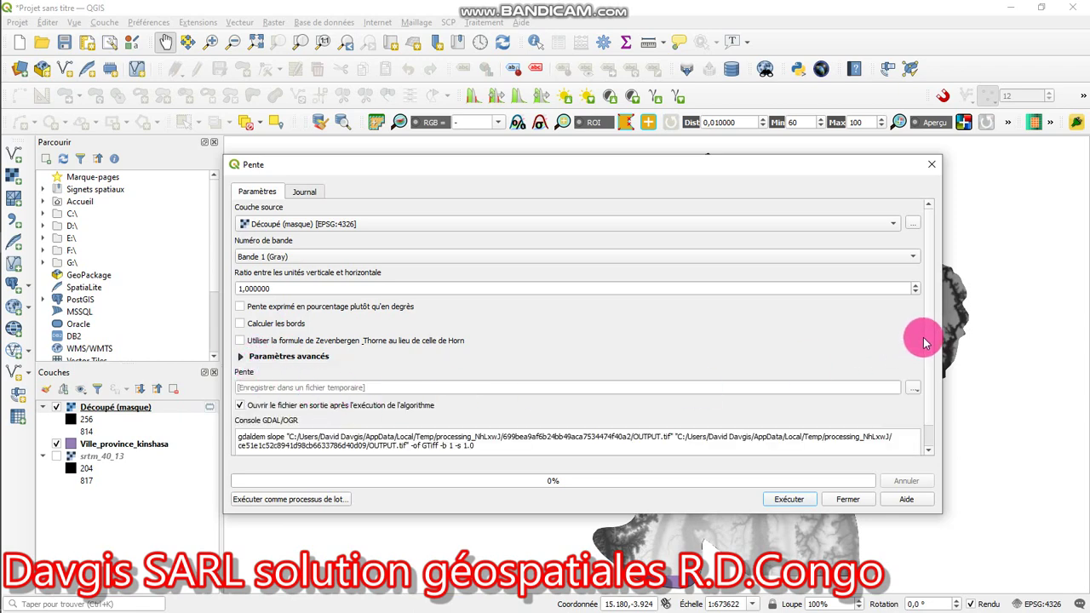
pyautogui.scroll(-1, 927, 353)
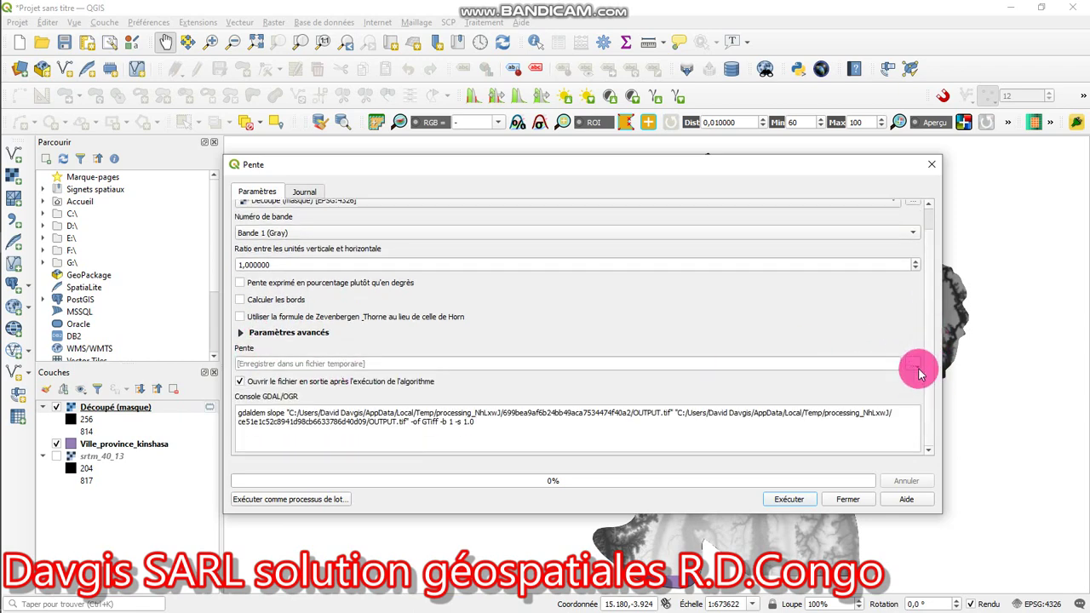
pyautogui.scroll(1, 932, 365)
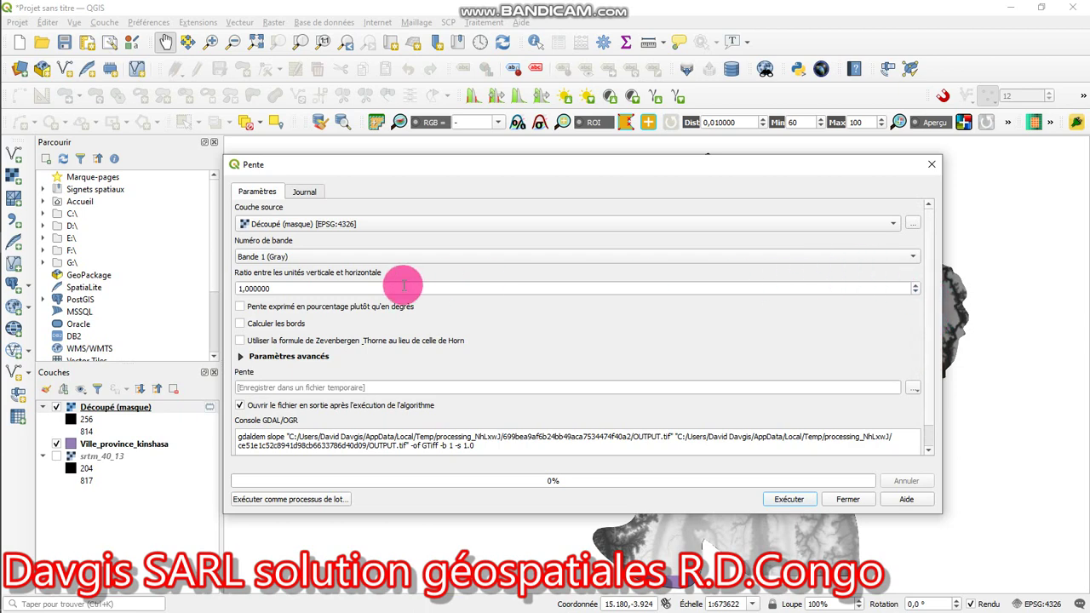
pyautogui.click(241, 307)
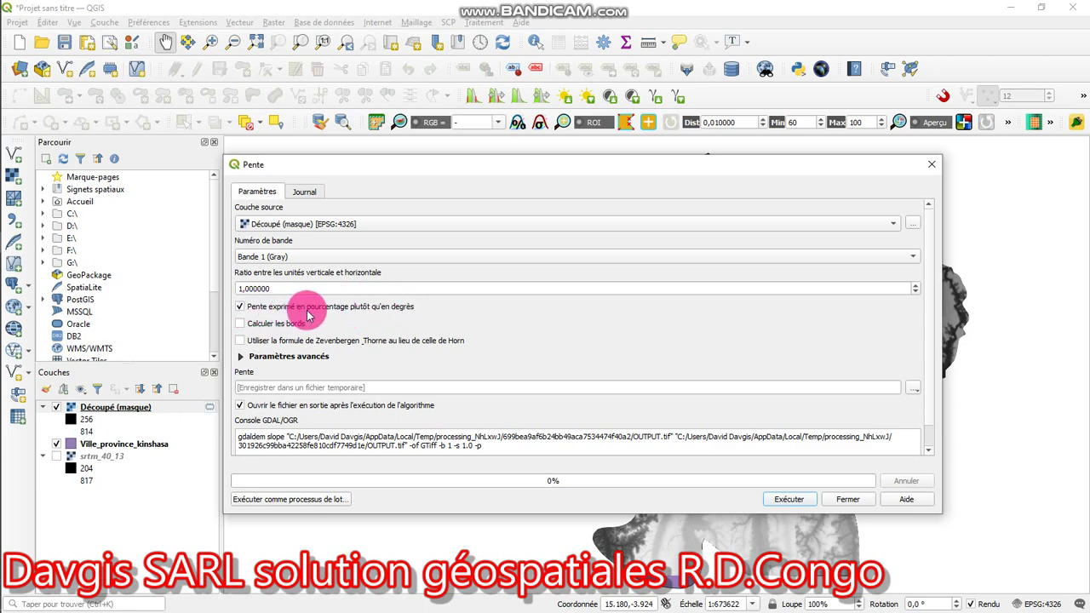
pyautogui.click(789, 500)
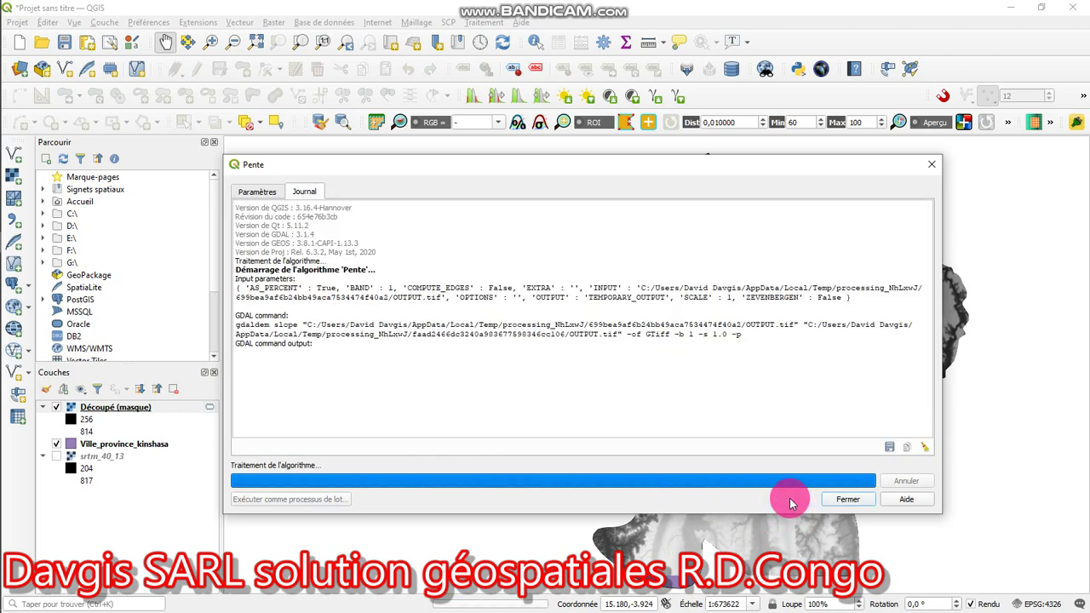
pyautogui.click(848, 499)
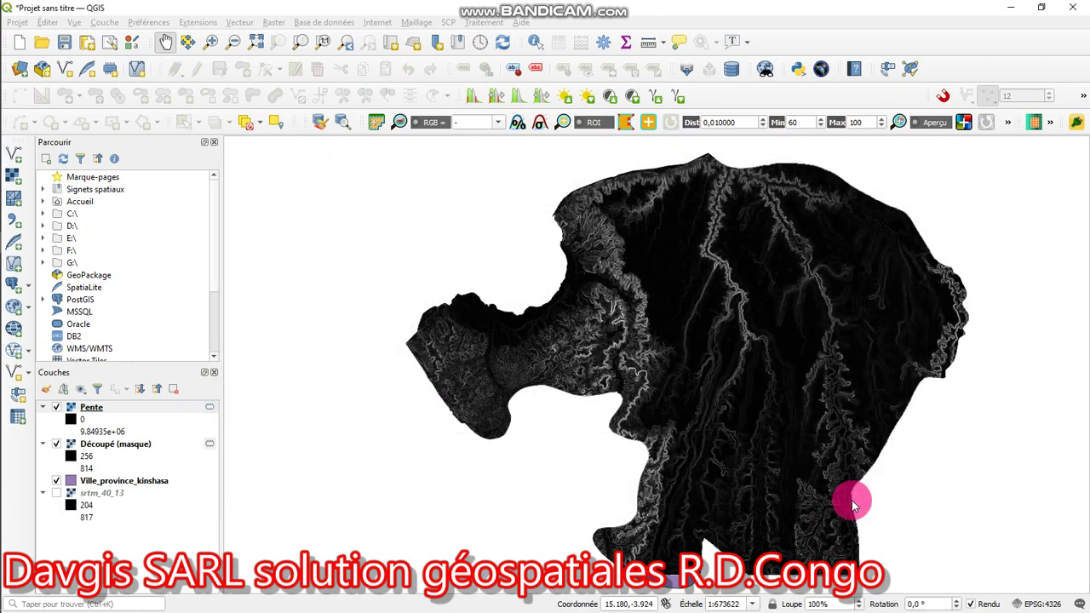
# Examine the greyscale slope raster up close around the western part of the province.
pyautogui.scroll(-1, 712, 430)
pyautogui.scroll(2, 712, 430)
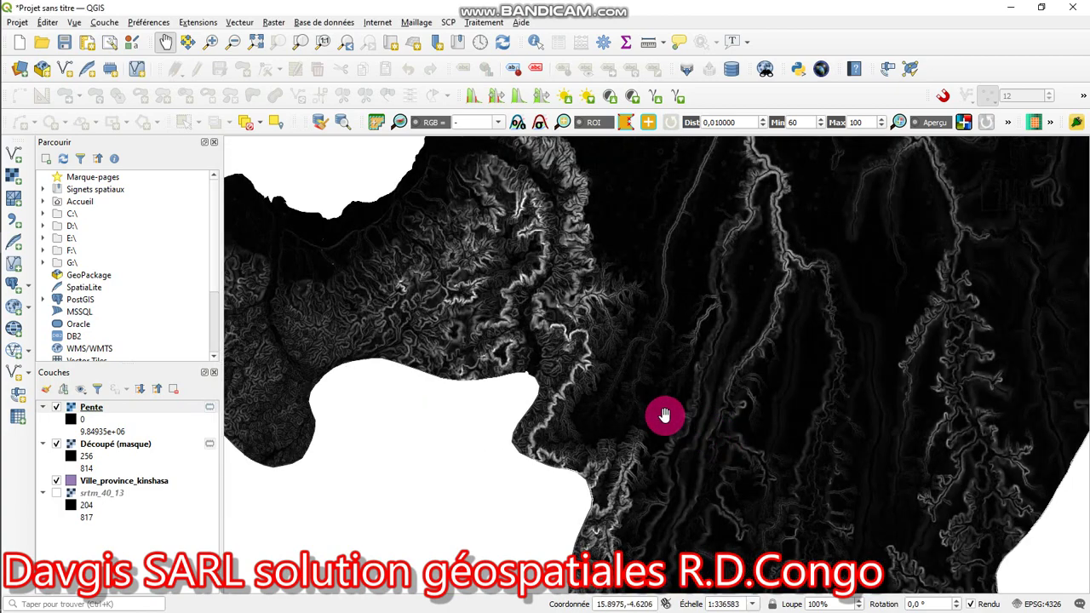
pyautogui.scroll(-2, 659, 411)
pyautogui.scroll(2, 662, 414)
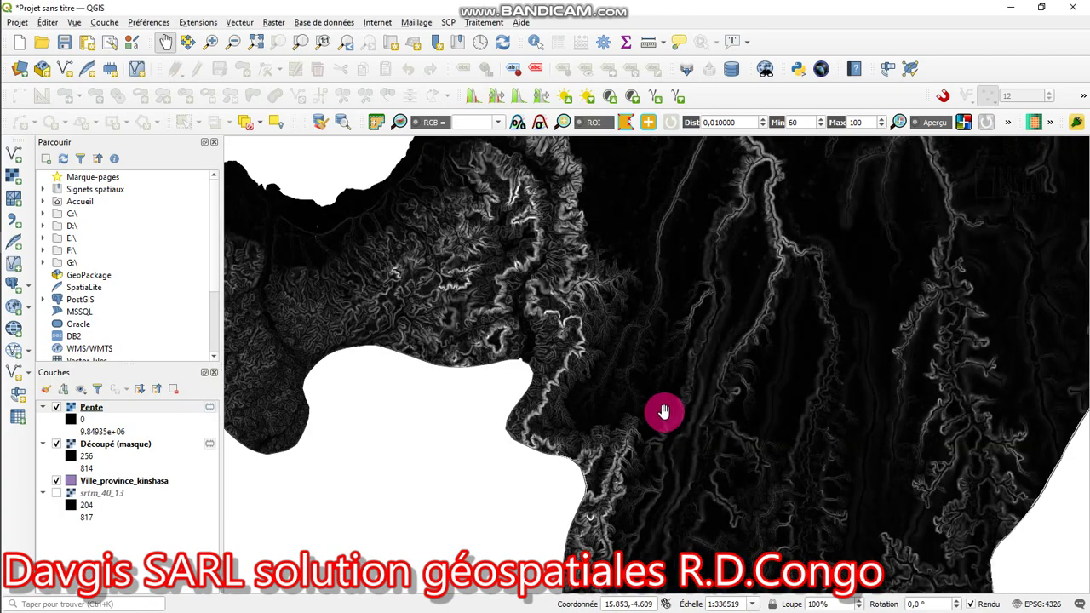
pyautogui.moveTo(565, 296); pyautogui.dragTo(757, 452)
pyautogui.scroll(1, 693, 433)
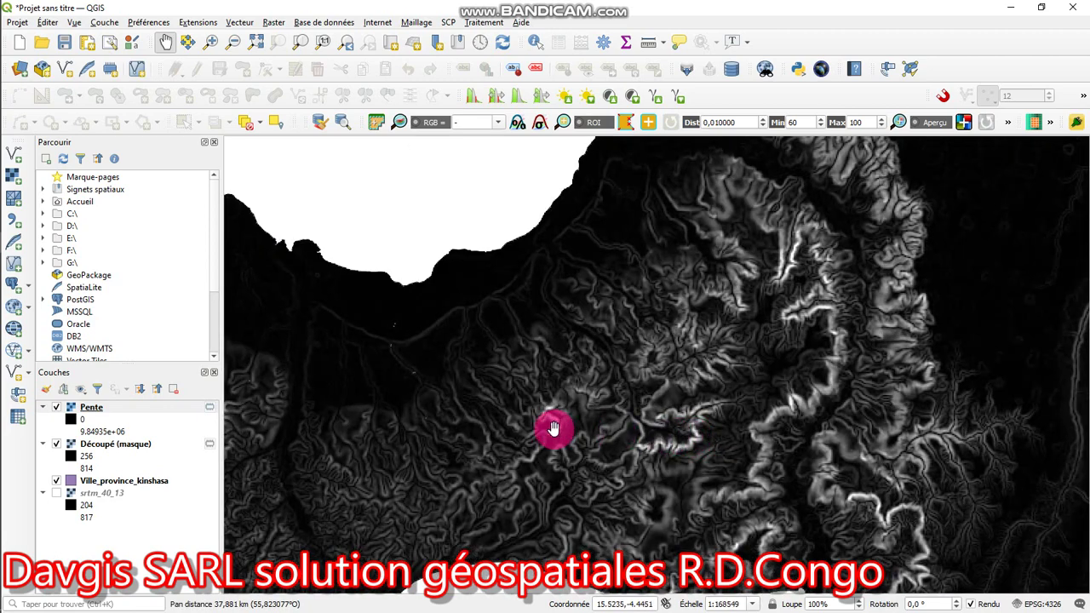
pyautogui.scroll(-1, 555, 431)
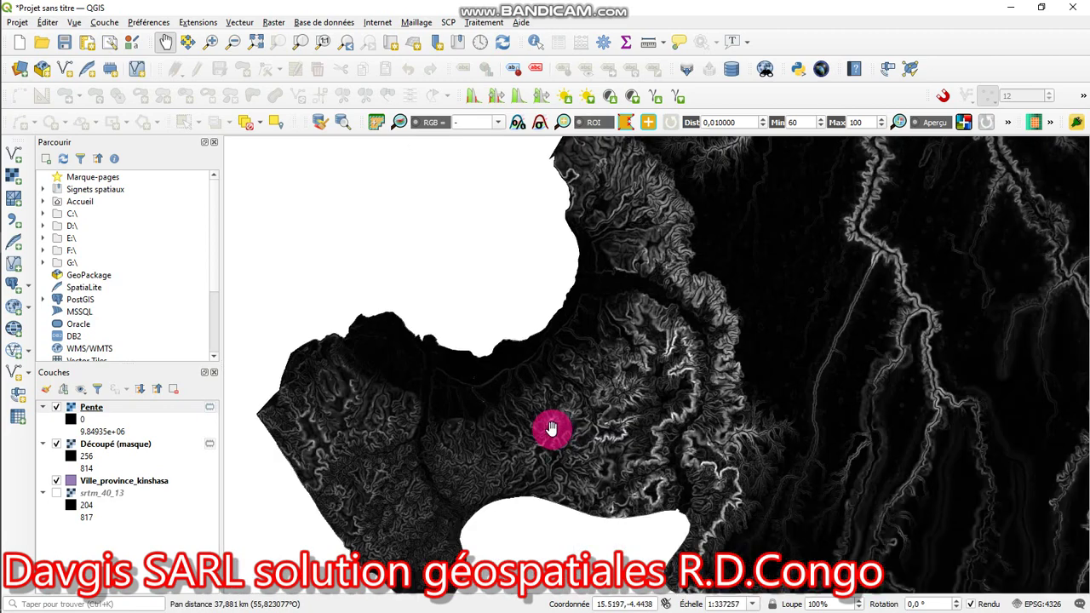
# Style the Pente layer as Pseudo-couleur à bande unique with the white-to-red ramp, classified with linear interpolation in Continu mode.
pyautogui.rightClick(88, 415)
pyautogui.click(111, 407)
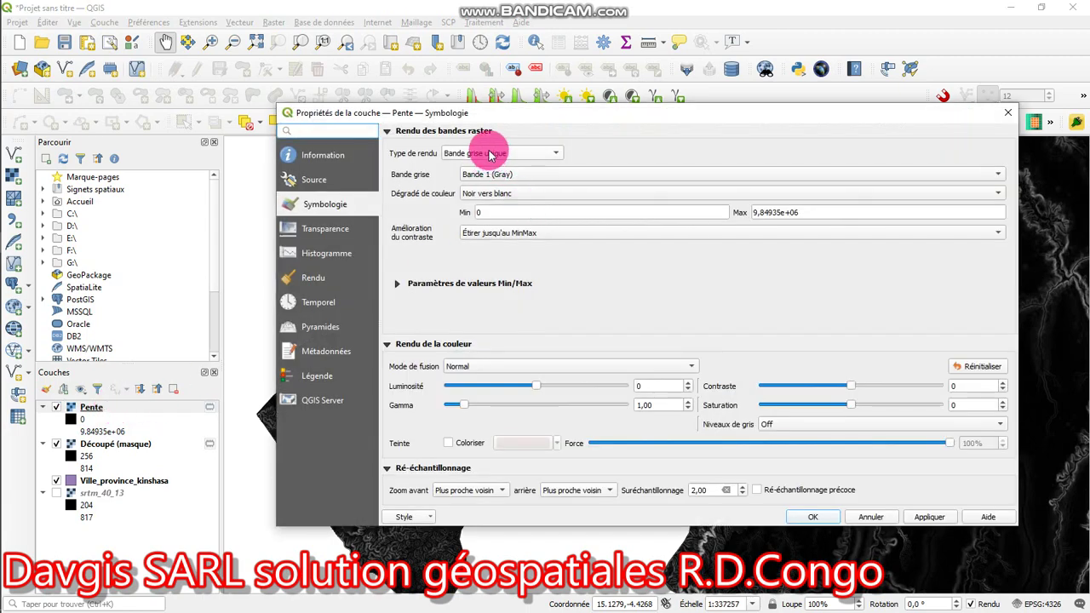
pyautogui.click(489, 154)
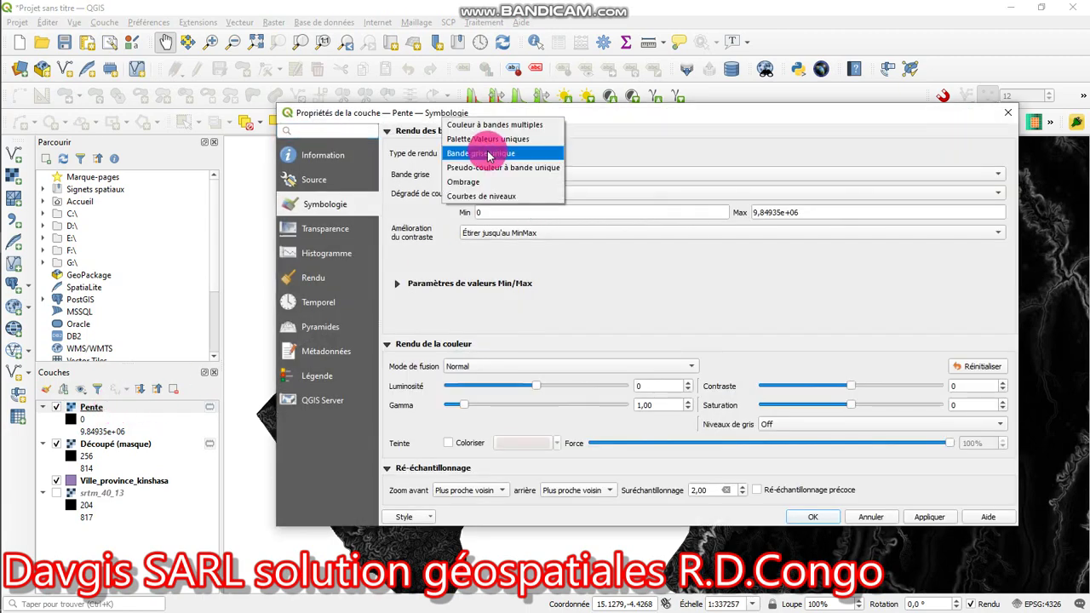
pyautogui.click(486, 167)
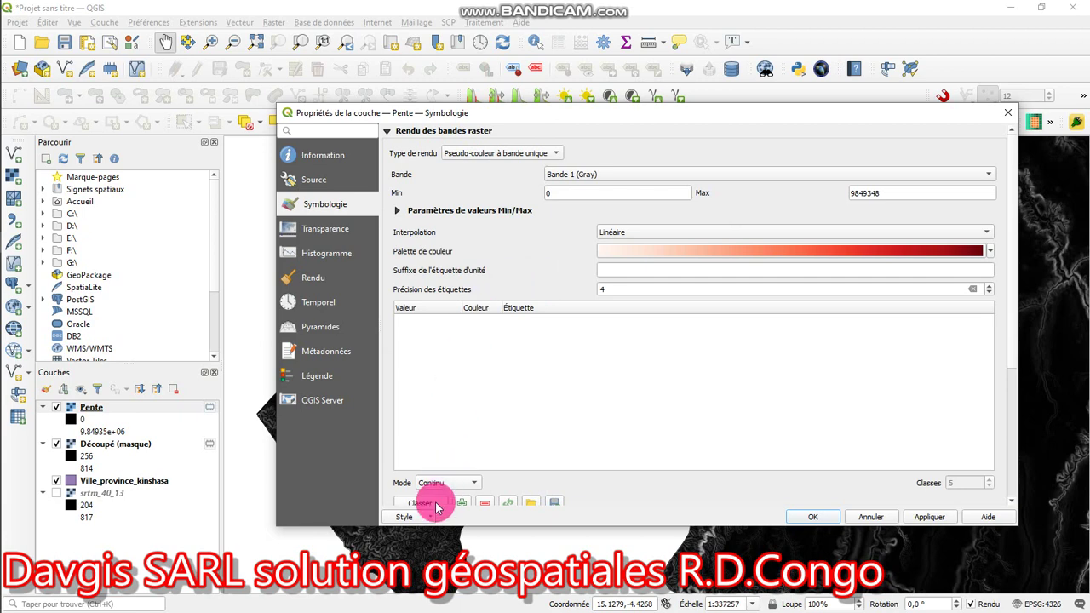
pyautogui.click(434, 506)
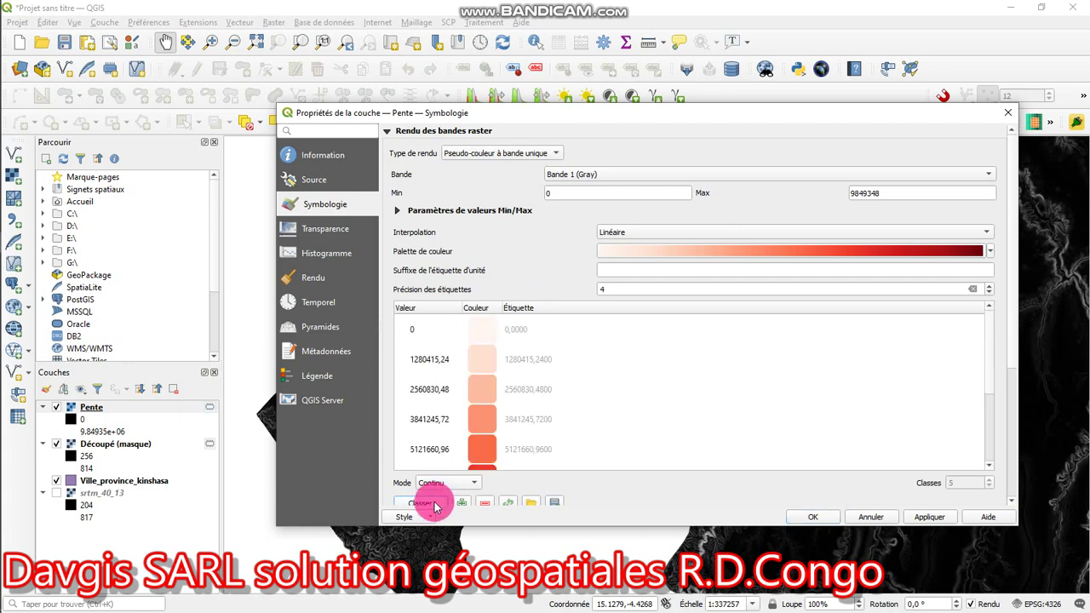
pyautogui.click(928, 517)
pyautogui.click(813, 516)
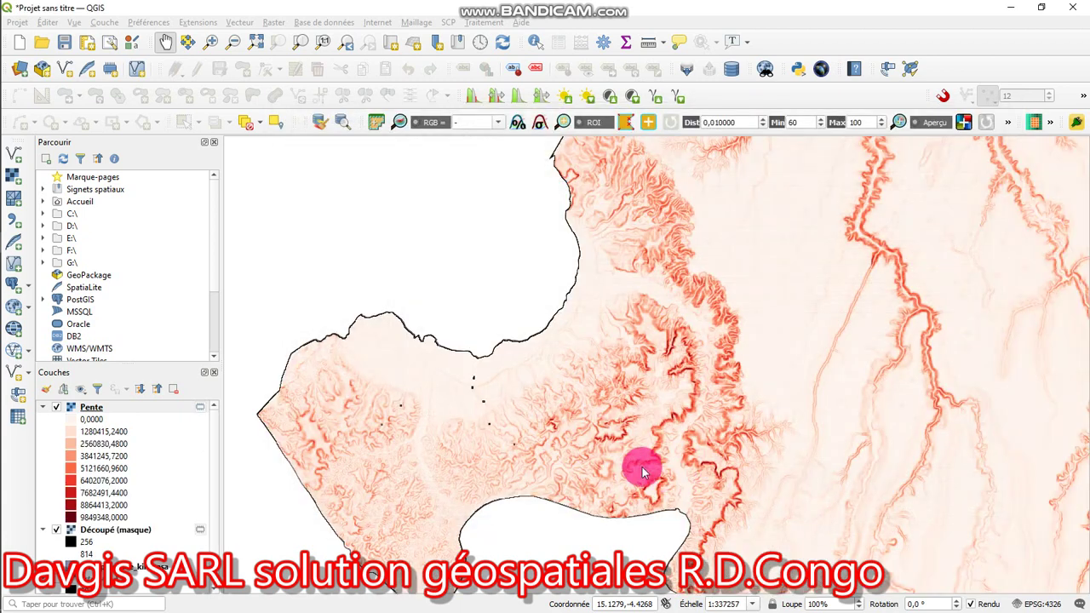
# Examine the red-shaded slope map in detail and across the whole province.
pyautogui.scroll(2, 730, 410)
pyautogui.scroll(-2, 731, 410)
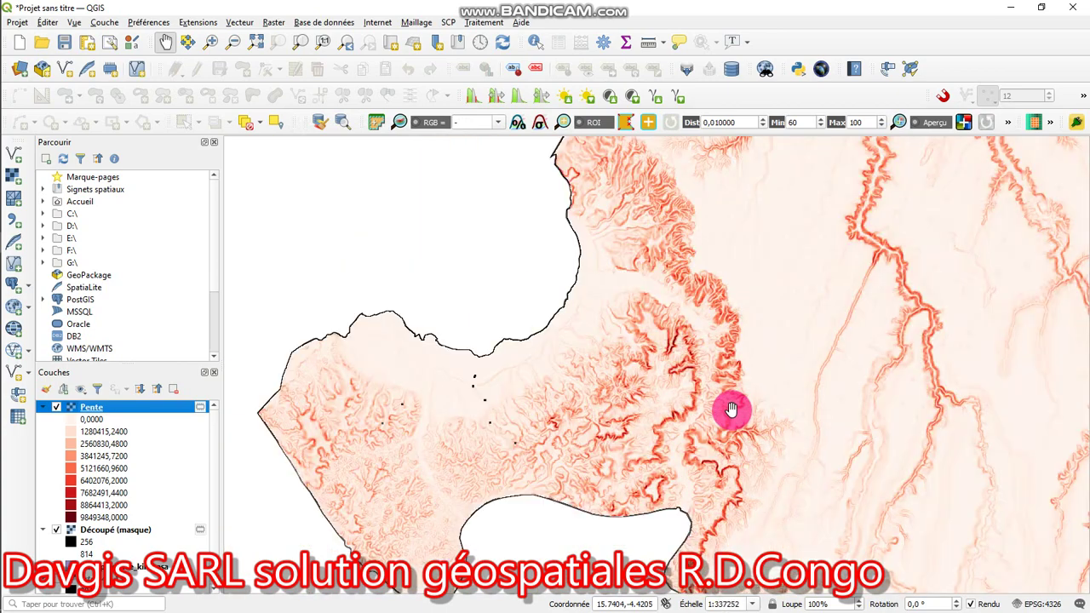
pyautogui.scroll(-1, 732, 410)
pyautogui.moveTo(823, 414); pyautogui.dragTo(725, 365)
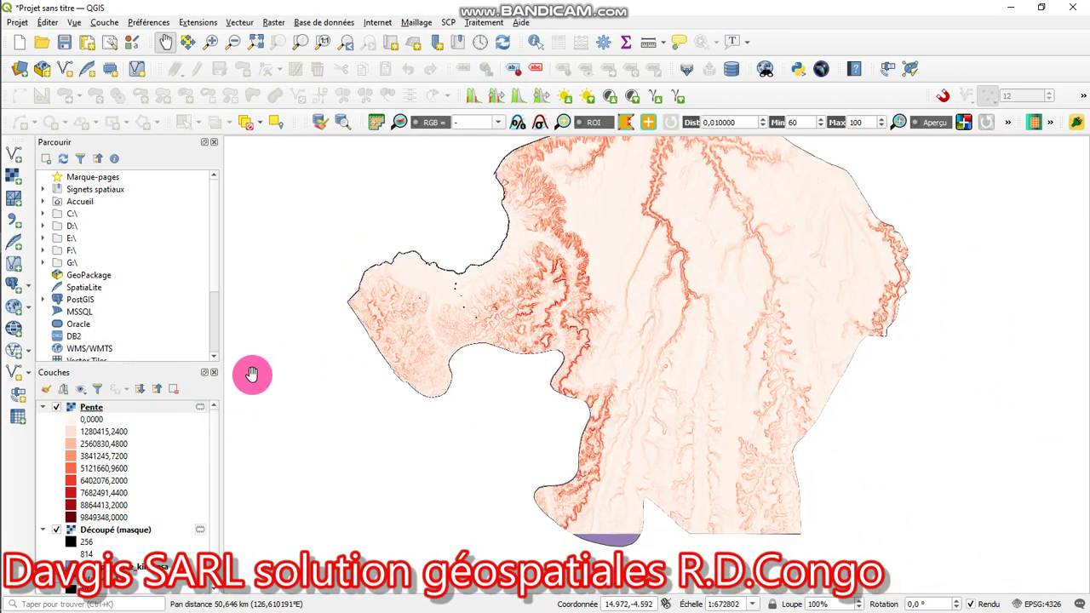
pyautogui.scroll(2, 641, 328)
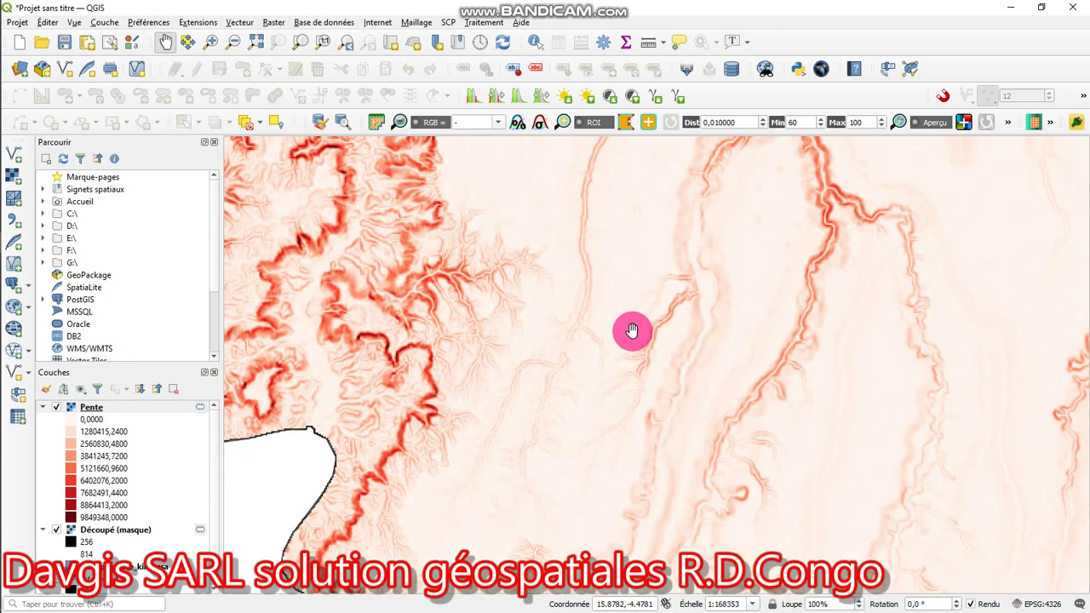
pyautogui.scroll(-3, 632, 330)
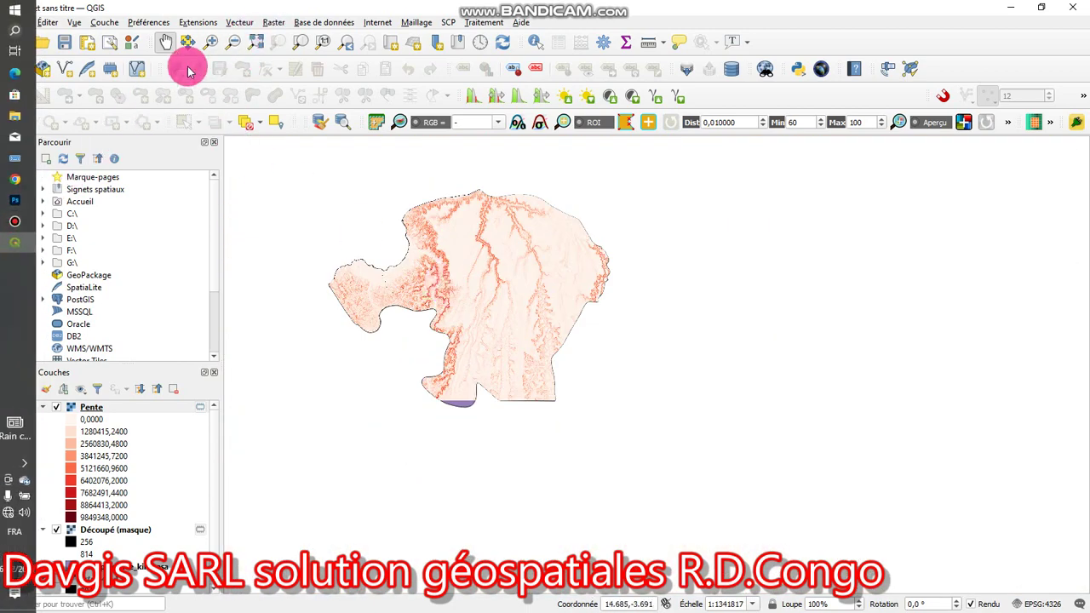
# Compute another slope raster from band 1 of the existing Pente layer, expressed in degrees with a vertical-to-horizontal ratio of 1.
pyautogui.click(273, 23)
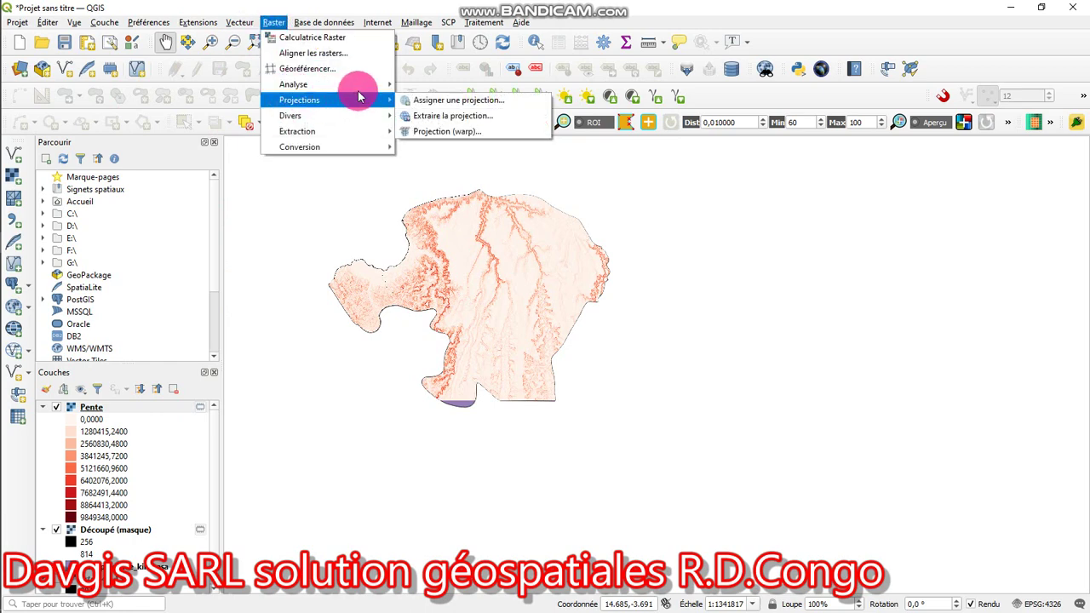
pyautogui.moveTo(375, 84)
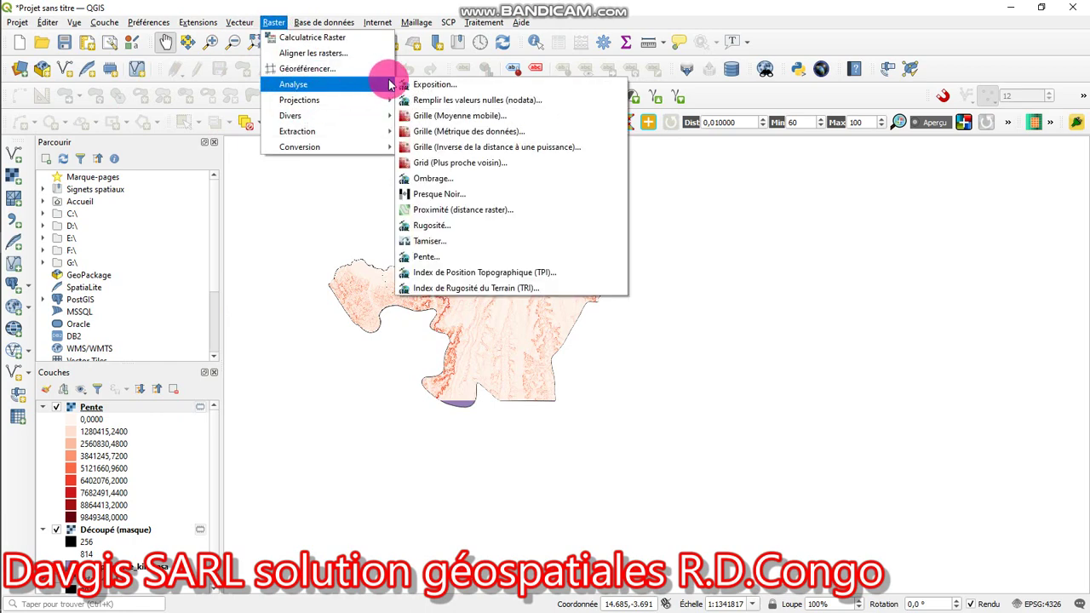
pyautogui.click(454, 265)
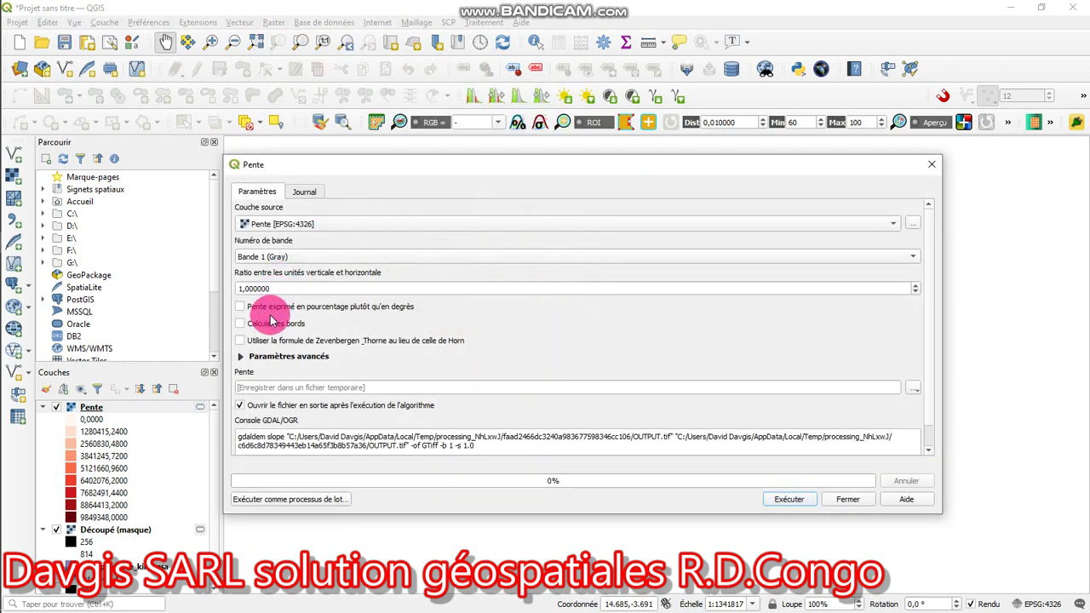
pyautogui.click(789, 499)
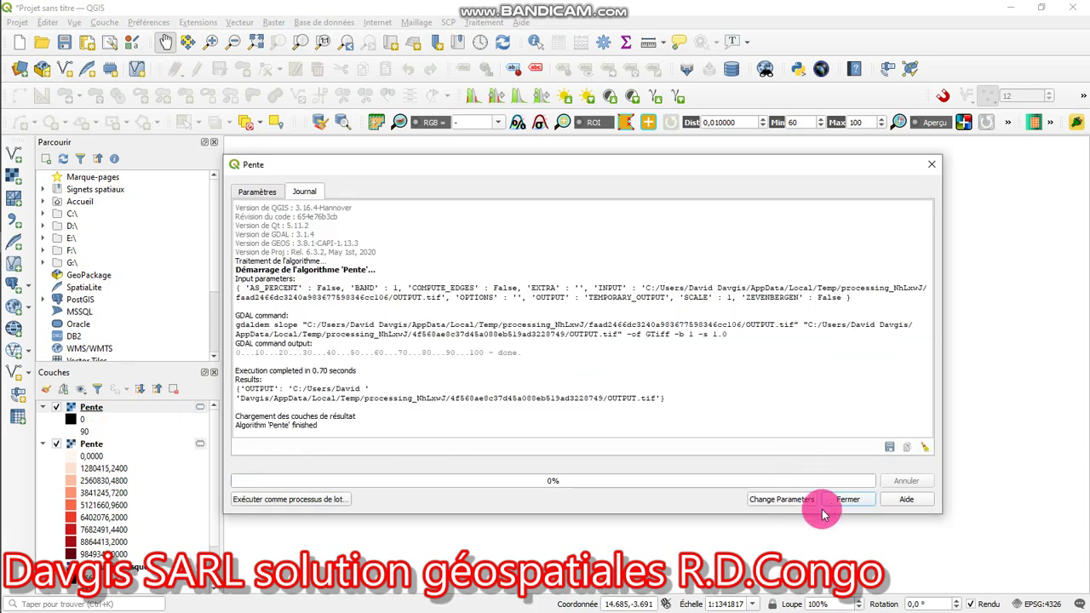
pyautogui.click(839, 499)
# Style the new Pente layer as Pseudo-couleur à bande unique with the white-to-red ramp, classified linearly in Continu mode, and hide it.
pyautogui.scroll(2, 465, 291)
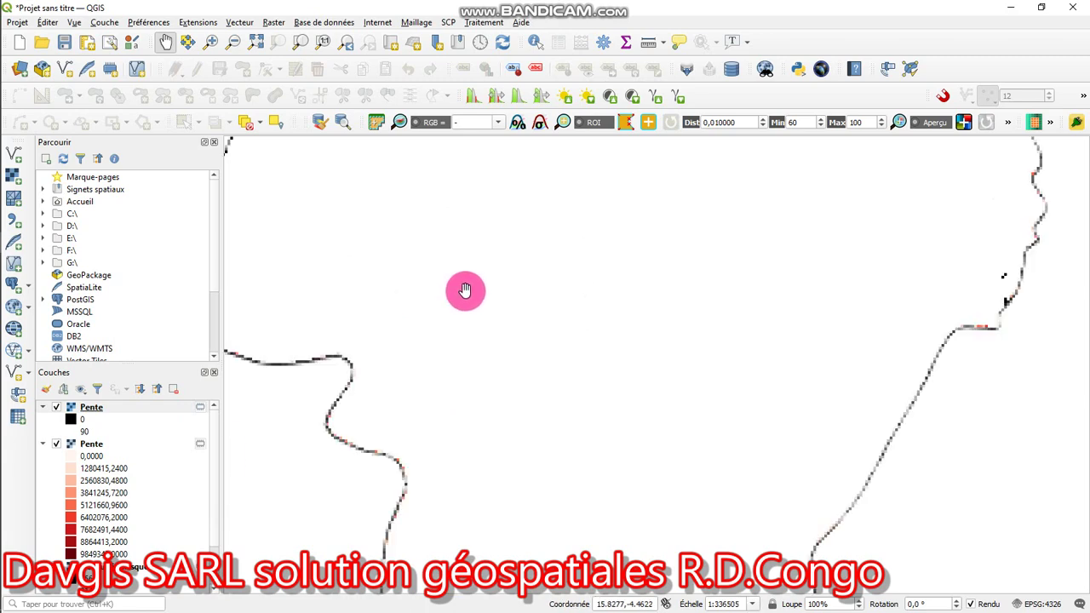
pyautogui.scroll(-1, 465, 291)
pyautogui.moveTo(474, 299); pyautogui.dragTo(596, 375)
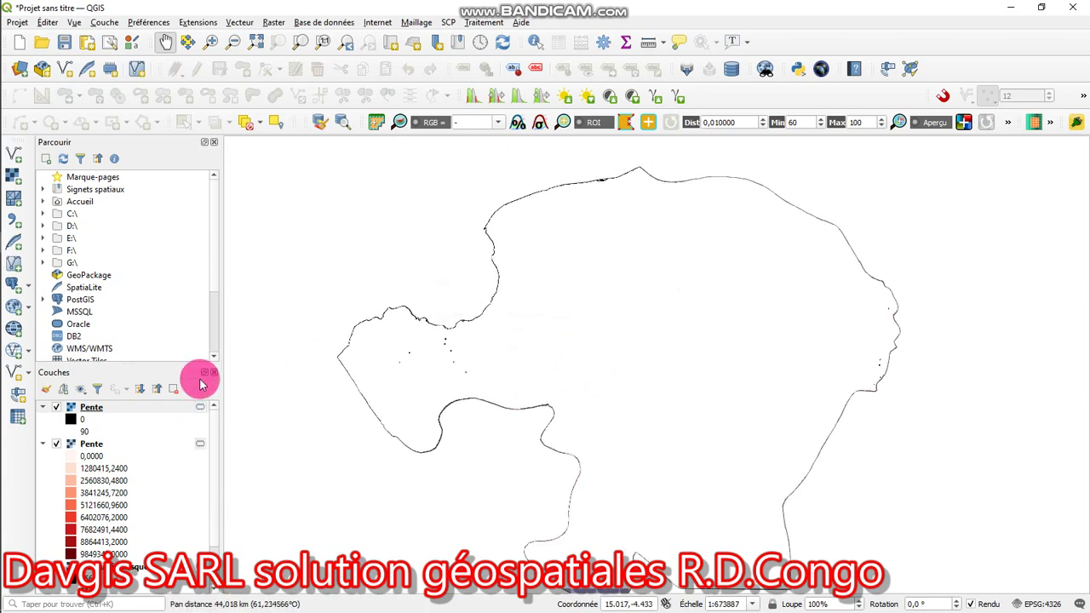
pyautogui.rightClick(93, 412)
pyautogui.click(119, 397)
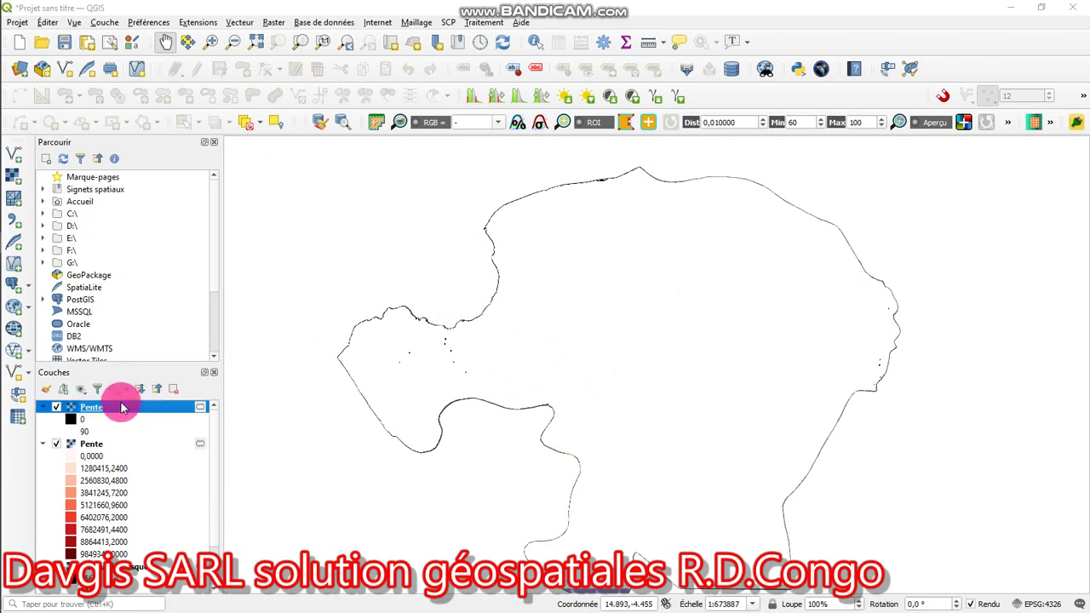
pyautogui.click(464, 152)
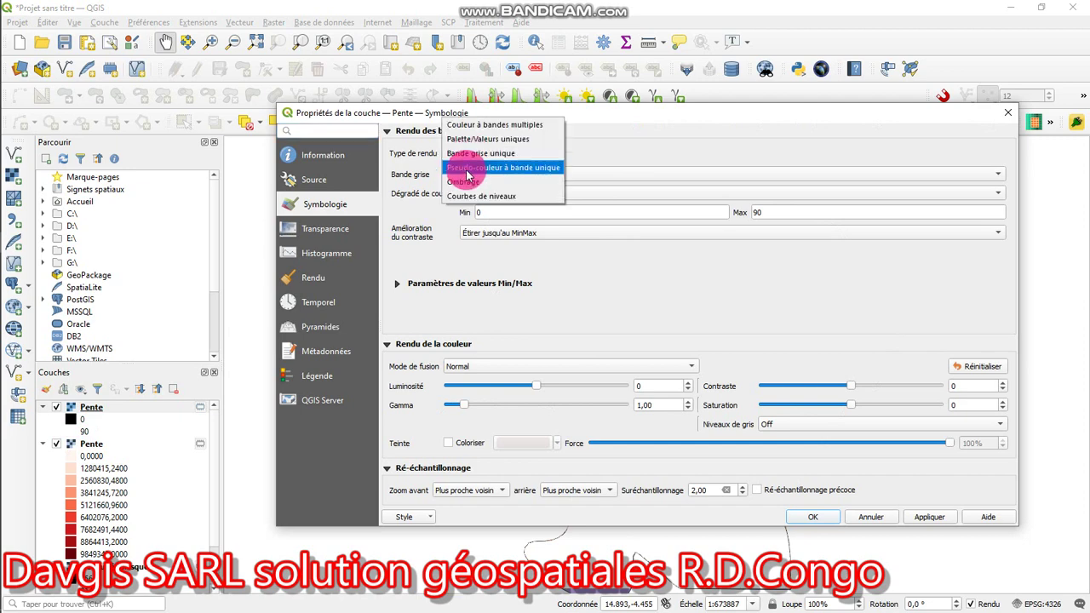
pyautogui.click(475, 169)
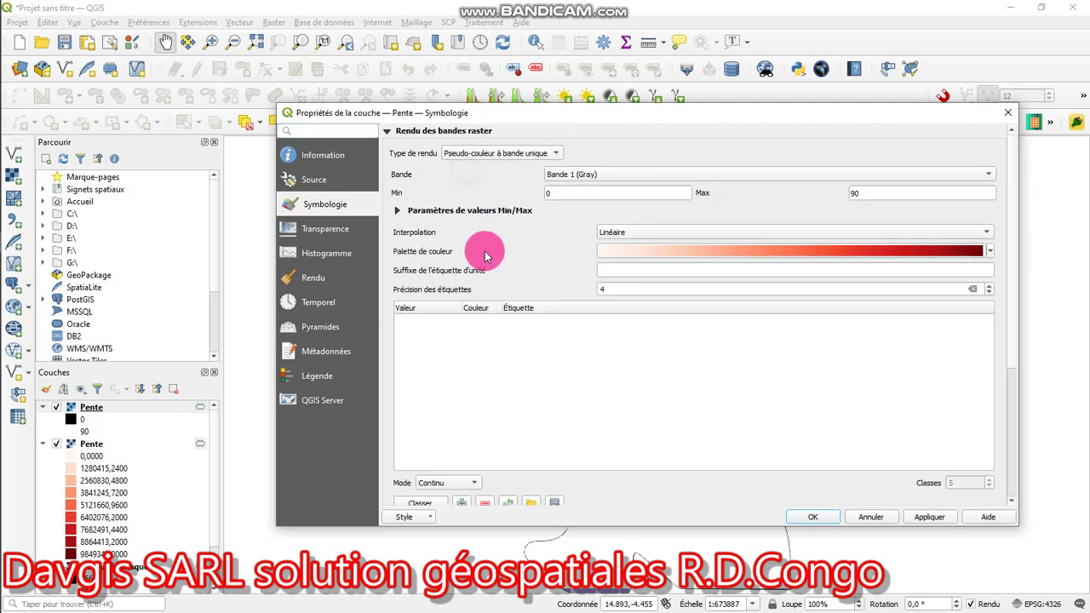
pyautogui.click(419, 502)
pyautogui.click(932, 518)
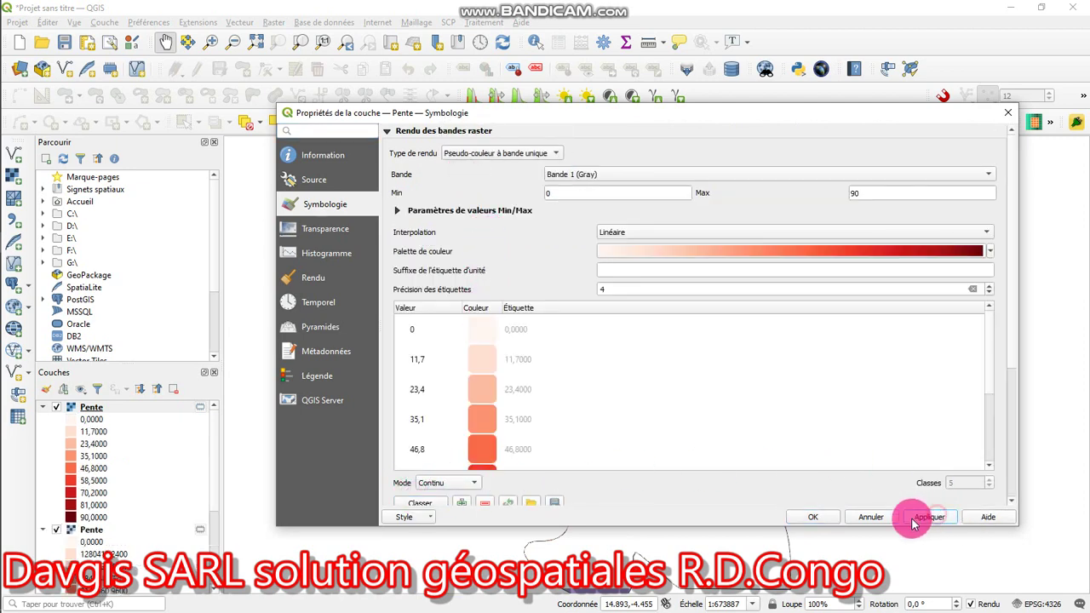
pyautogui.click(816, 517)
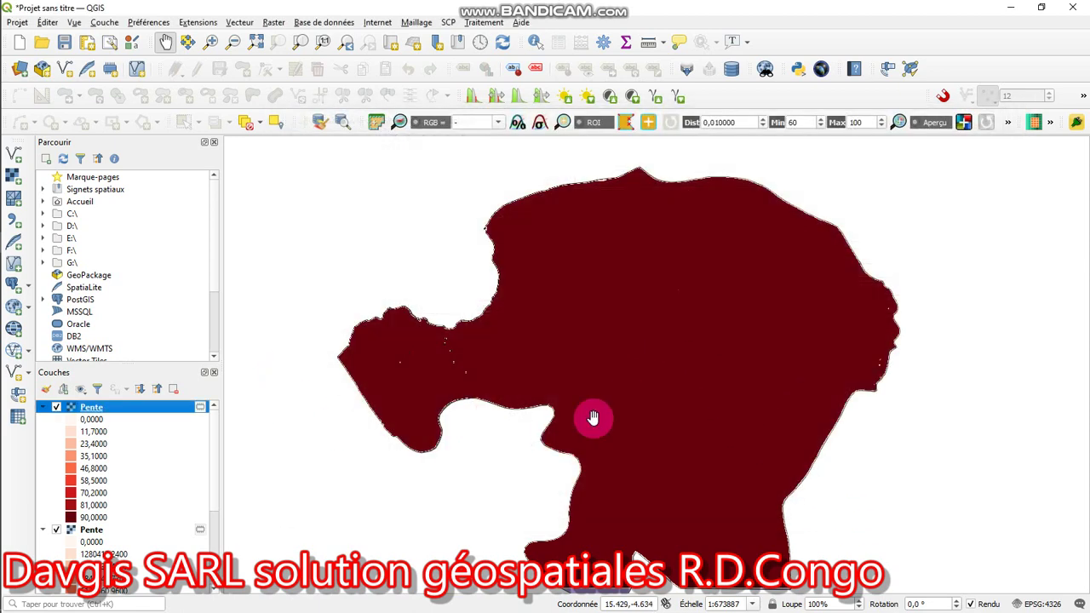
pyautogui.click(56, 407)
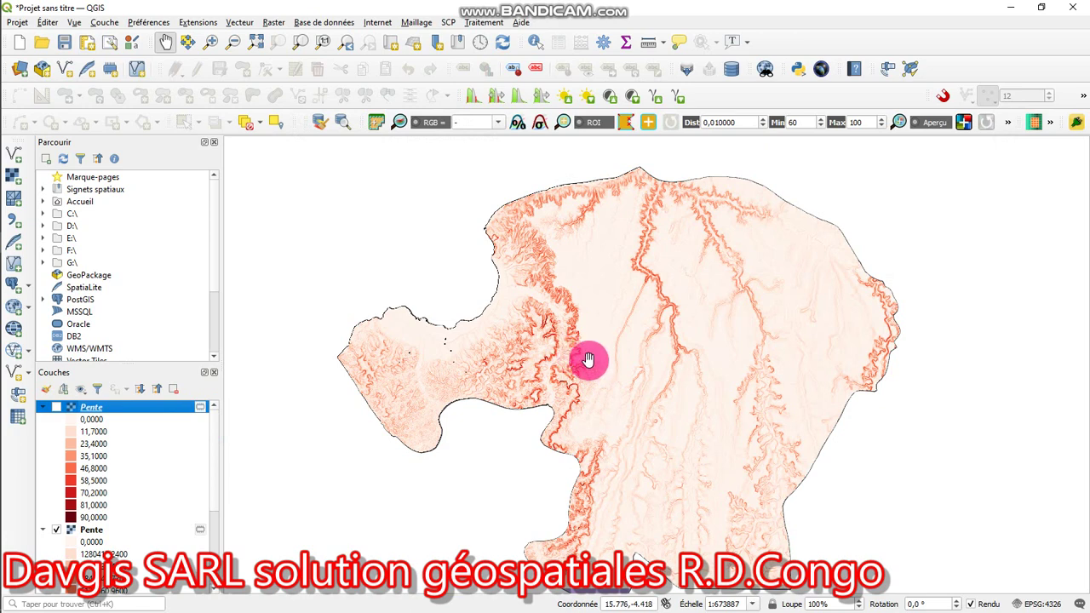
# Generate contour lines (Courbe de niveau) from band 1 of the Pente raster at an interval of 100 with the ELEV attribute.
pyautogui.click(274, 22)
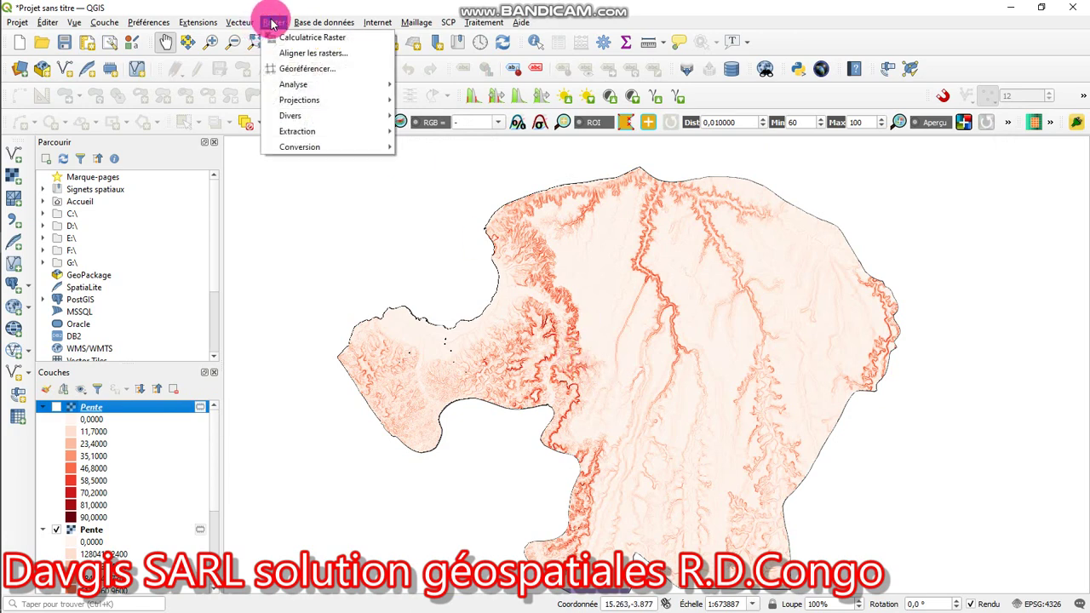
pyautogui.moveTo(331, 134)
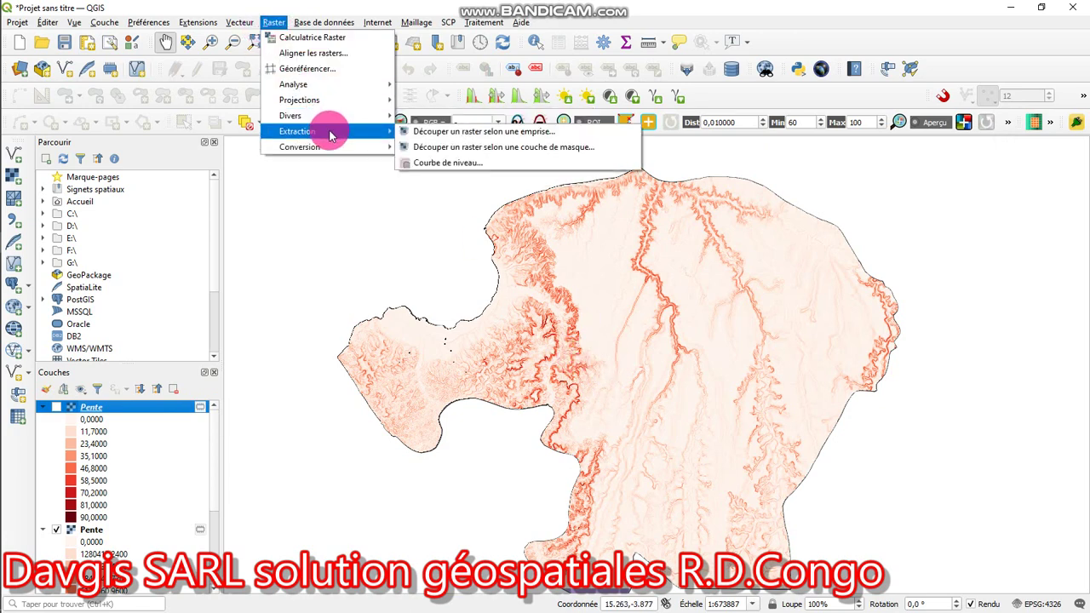
pyautogui.click(283, 183)
pyautogui.click(270, 23)
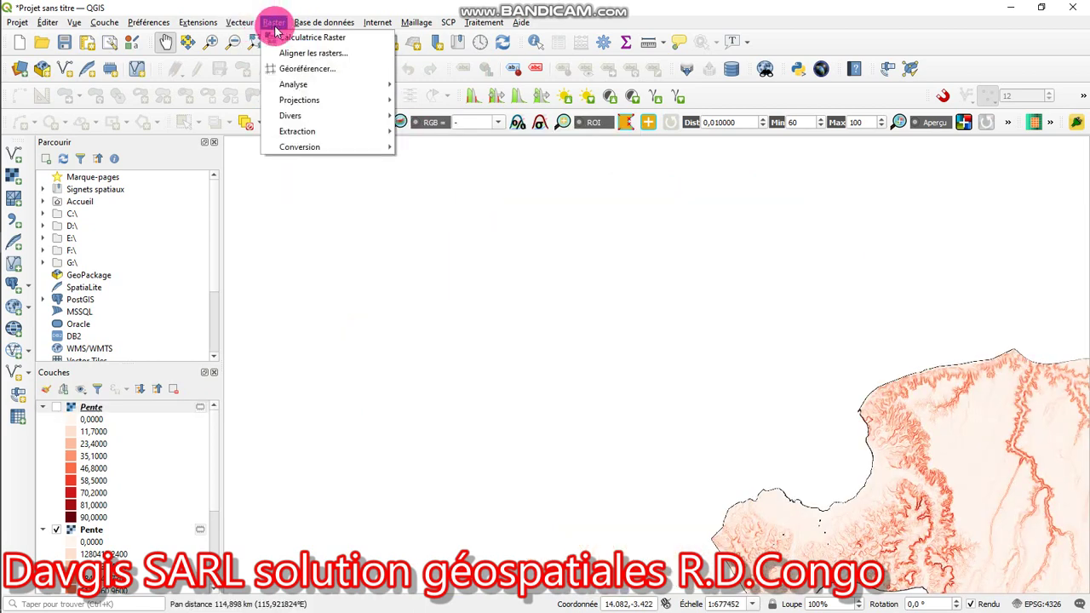
pyautogui.moveTo(341, 131)
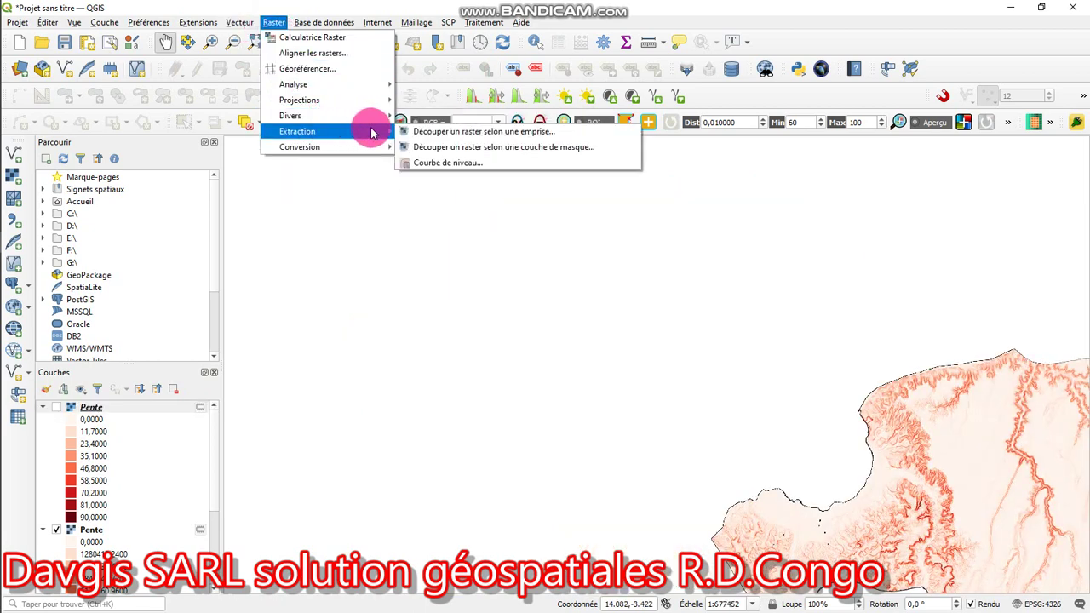
pyautogui.click(441, 162)
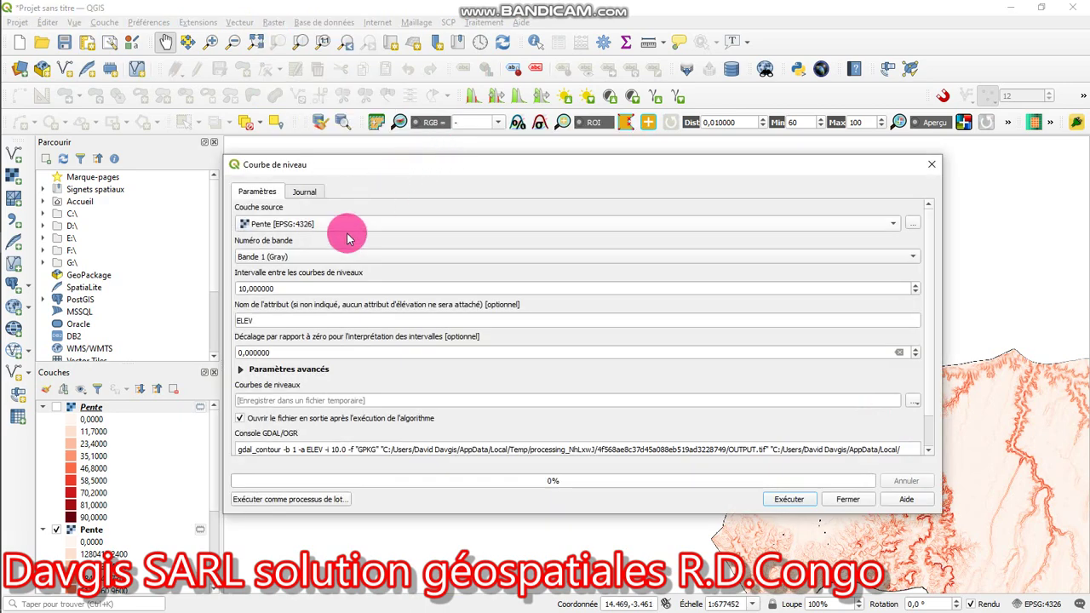
pyautogui.click(294, 289)
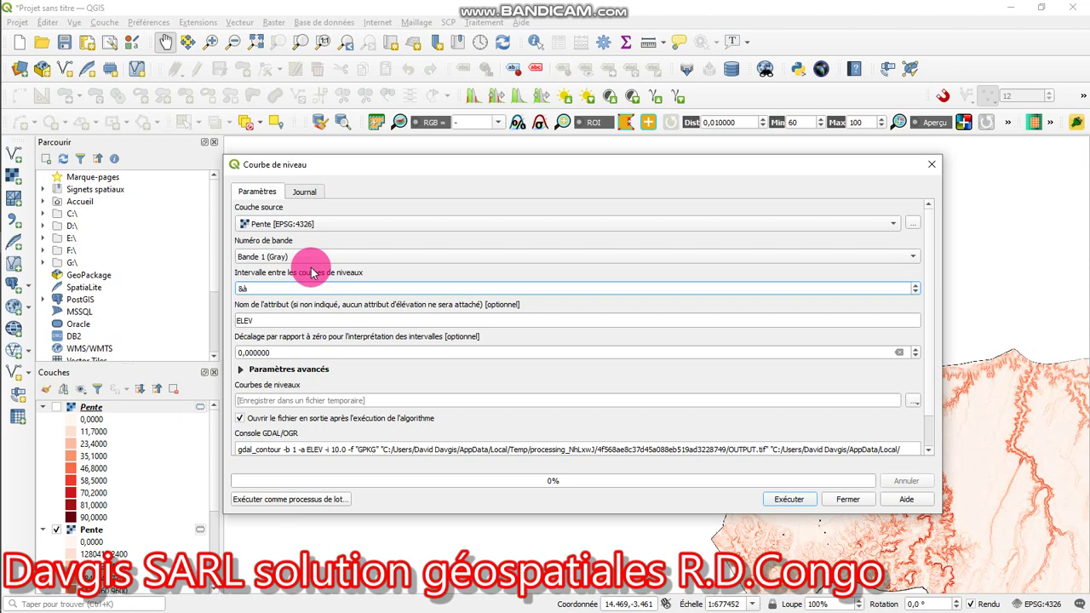
pyautogui.write('100')
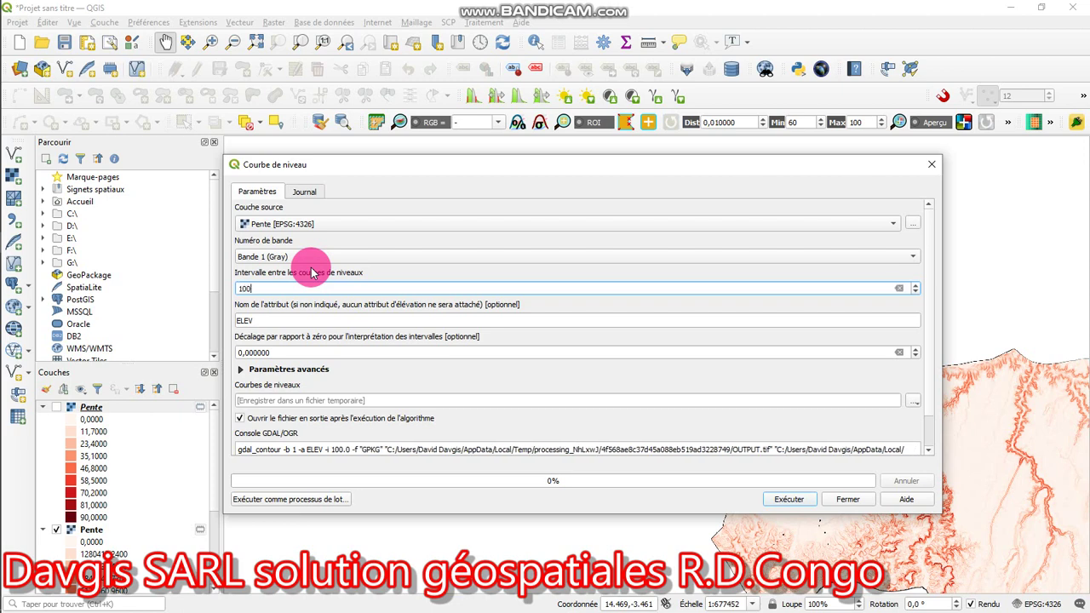
pyautogui.click(498, 319)
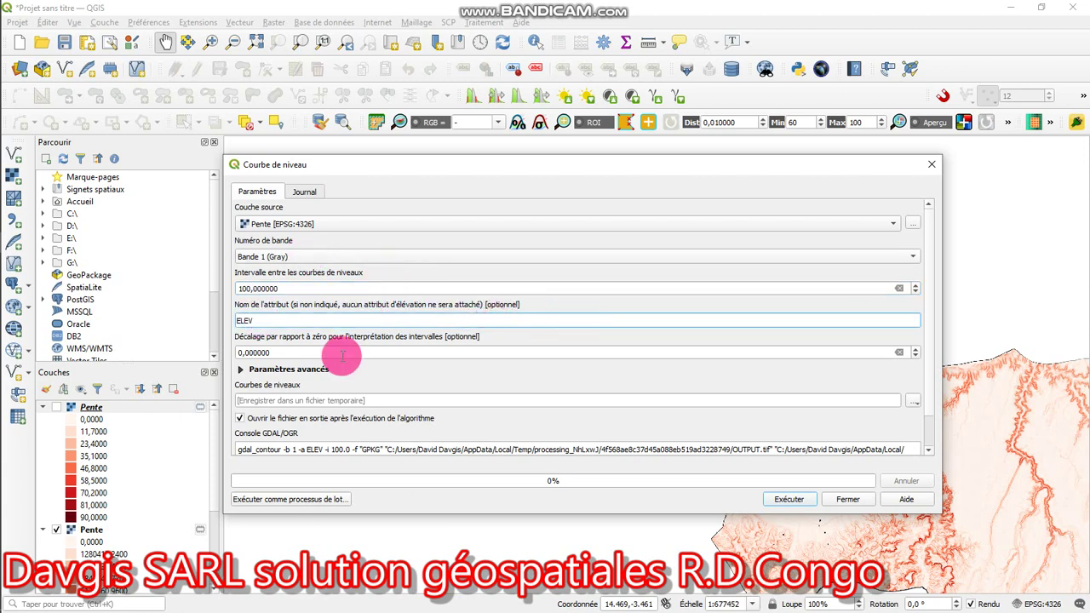
pyautogui.click(791, 500)
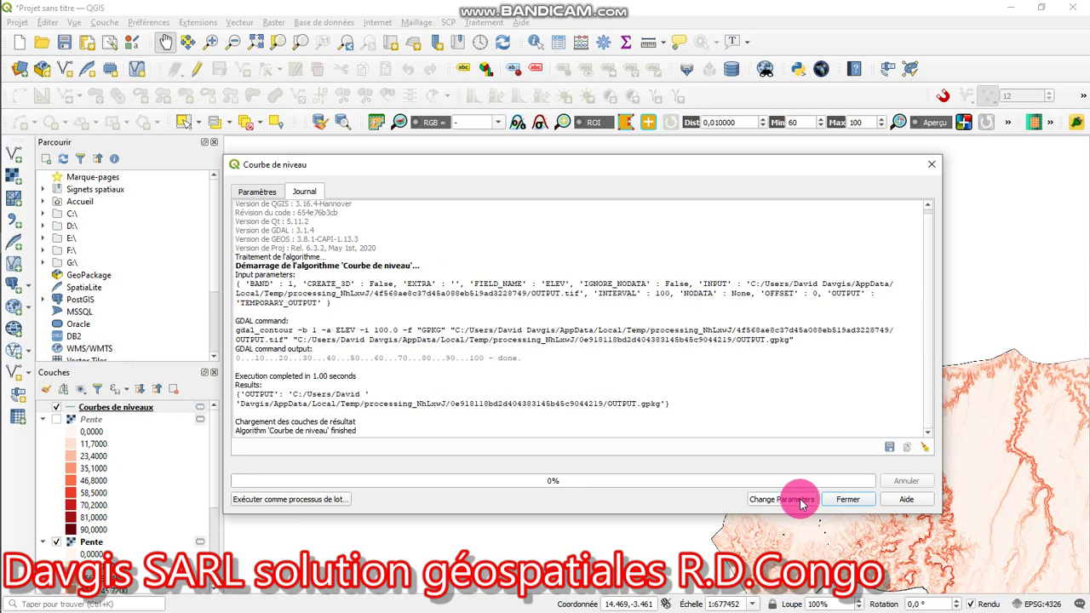
pyautogui.click(837, 500)
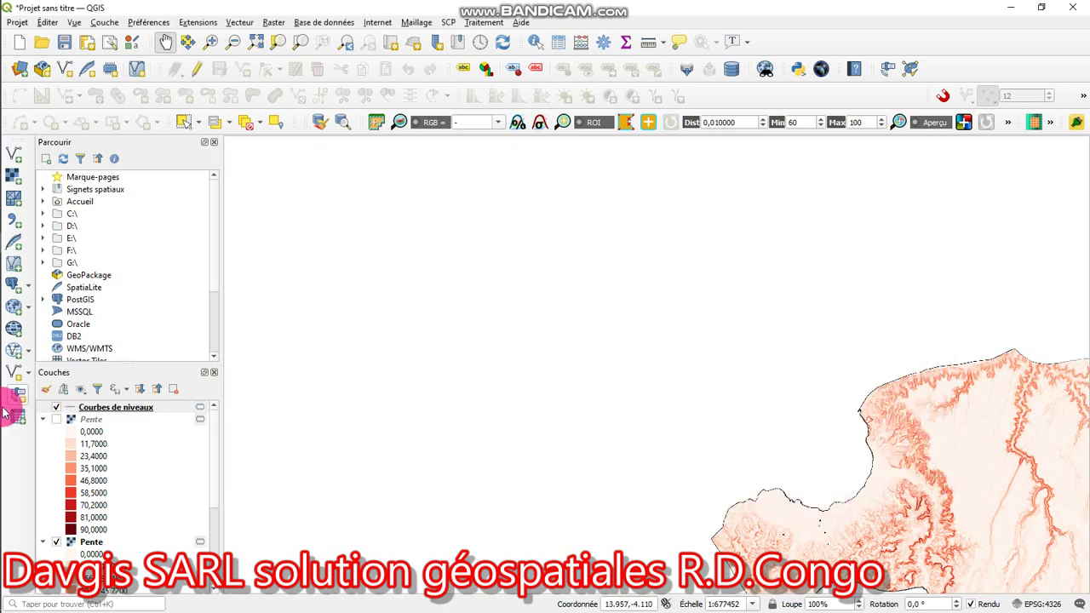
# Hide the remaining visible Pente layer to expose the clipped elevation raster, and try zooming to the Courbes de niveaux layer.
pyautogui.click(62, 425)
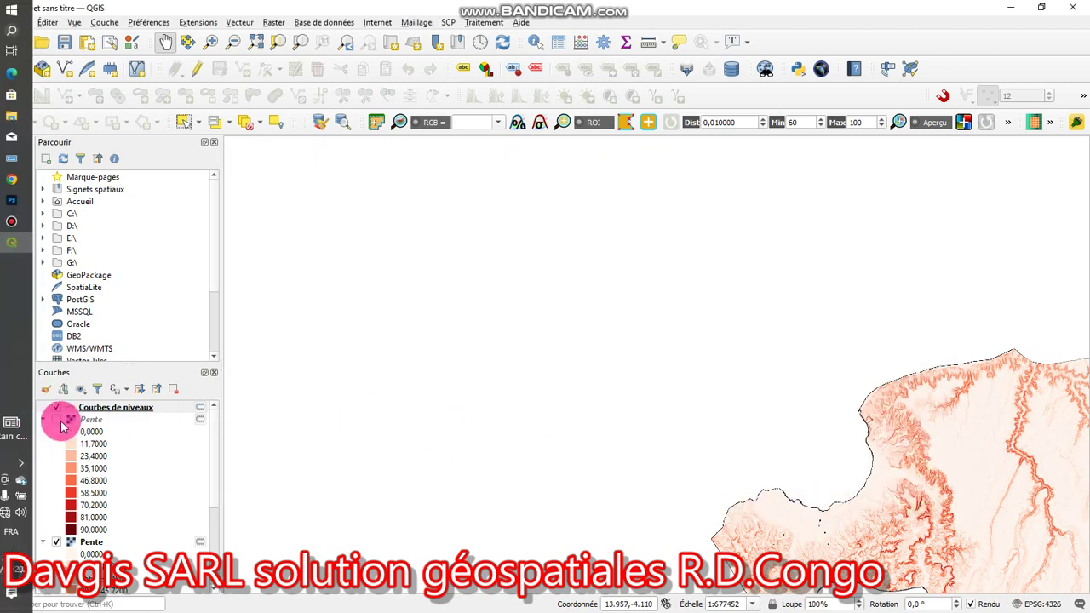
pyautogui.click(57, 542)
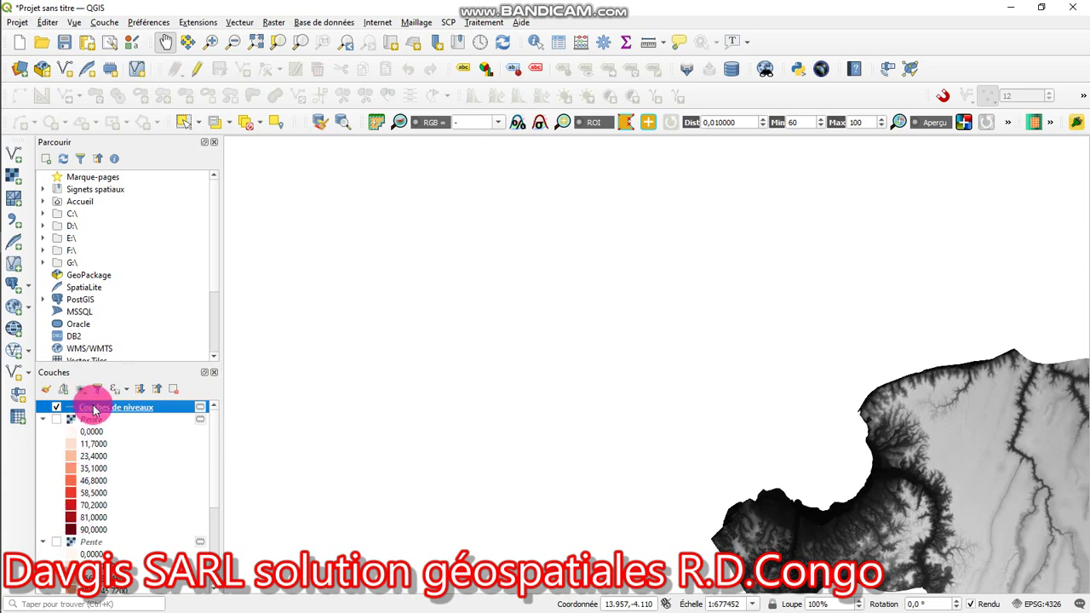
pyautogui.rightClick(96, 407)
pyautogui.click(165, 89)
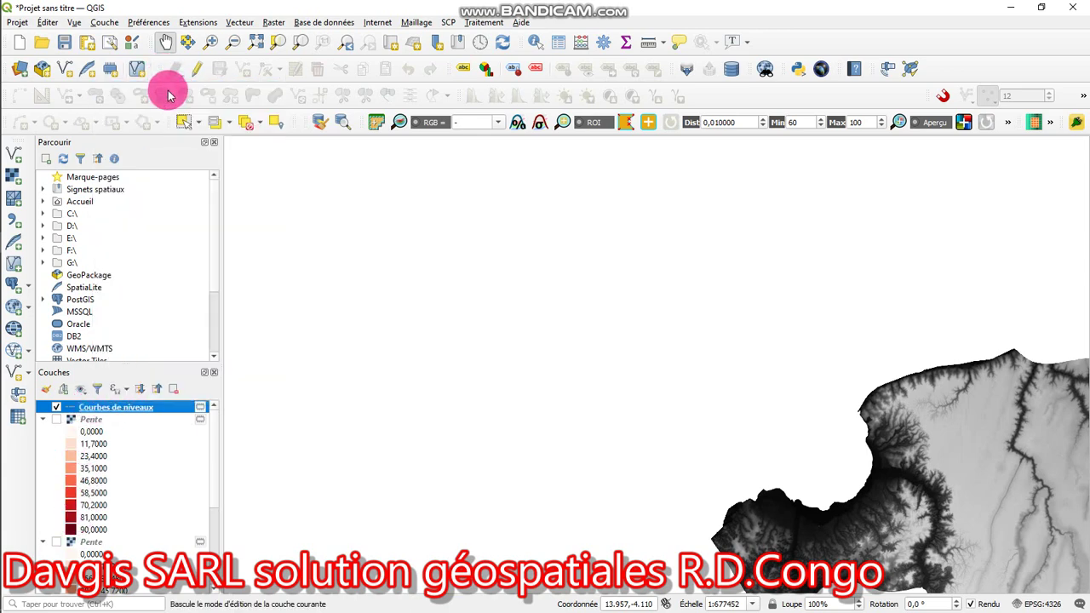
pyautogui.moveTo(903, 466); pyautogui.dragTo(364, 318)
pyautogui.moveTo(361, 361); pyautogui.dragTo(607, 344)
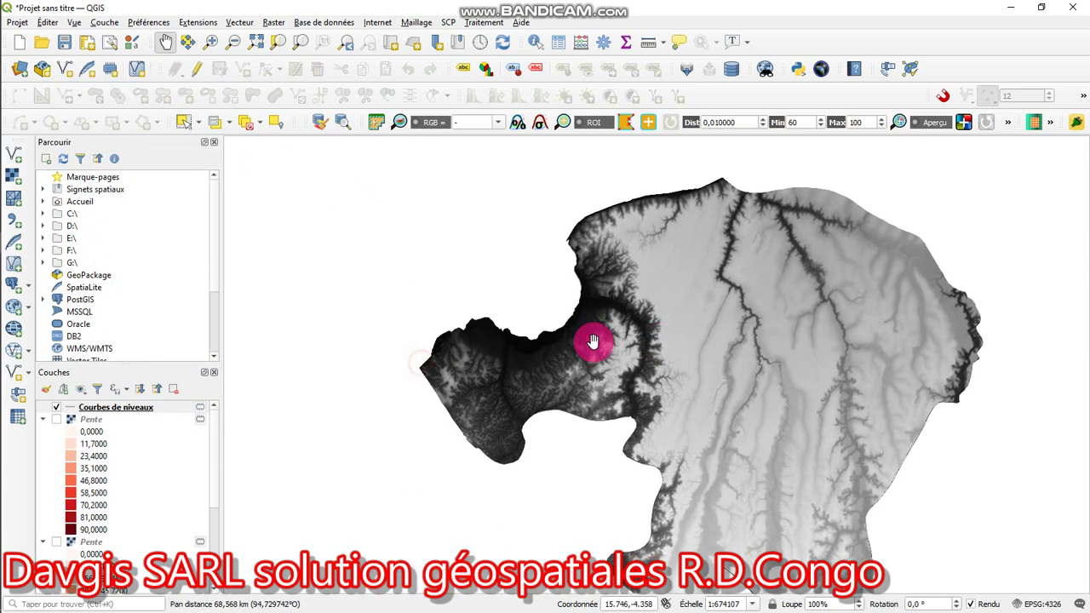
# Check the attribute table of the Courbes de niveaux layer for contour features.
pyautogui.rightClick(135, 408)
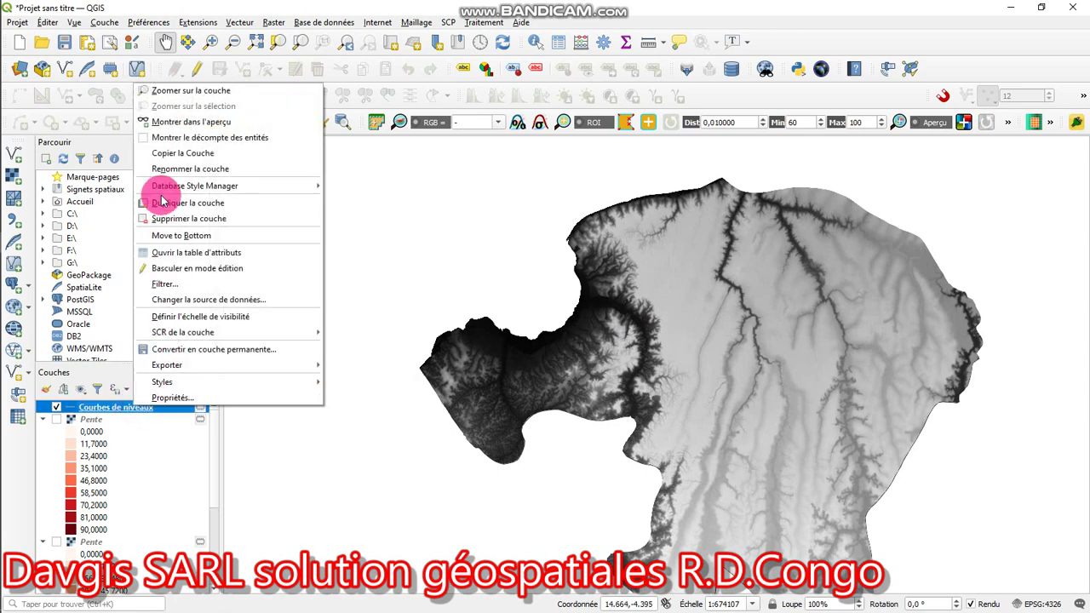
pyautogui.click(170, 255)
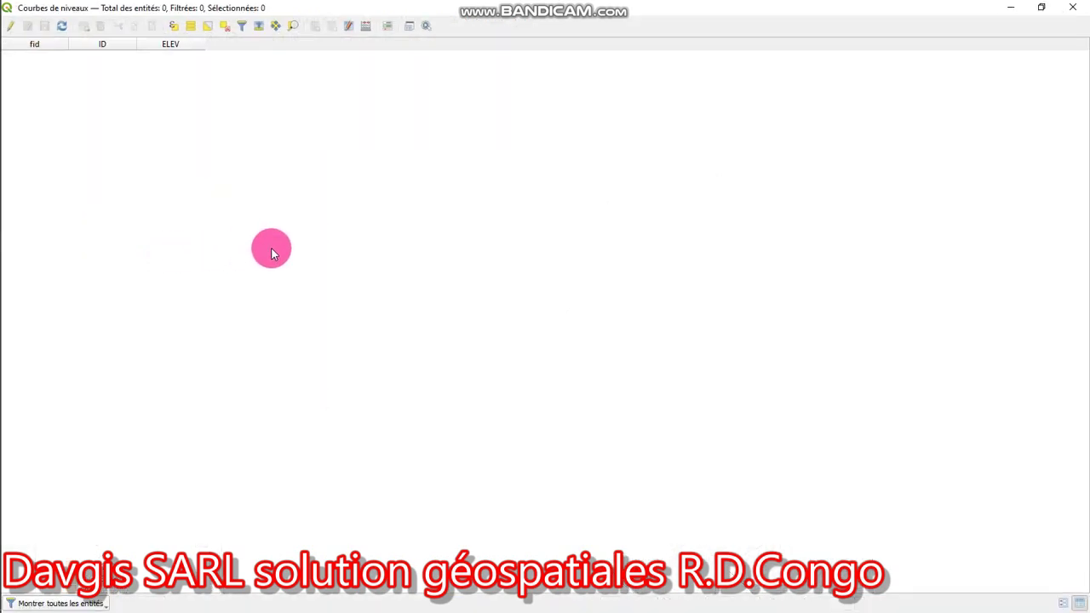
pyautogui.click(1075, 10)
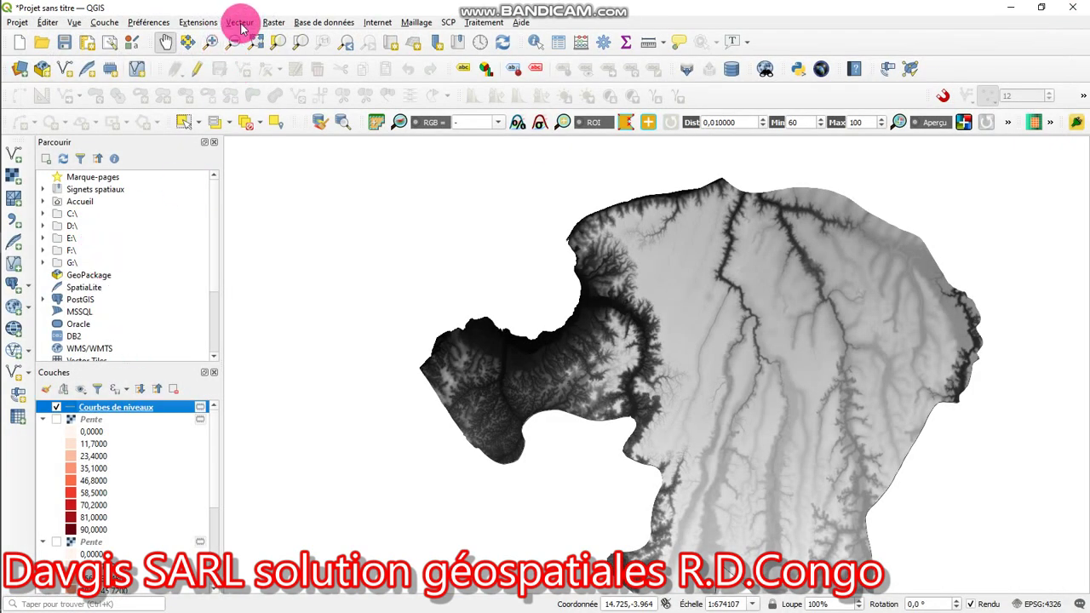
# Generate contour lines (Courbe de niveau) from band 1 of the Découpé (masque) raster at an interval of 100, then close the tool.
pyautogui.click(273, 22)
pyautogui.moveTo(330, 132)
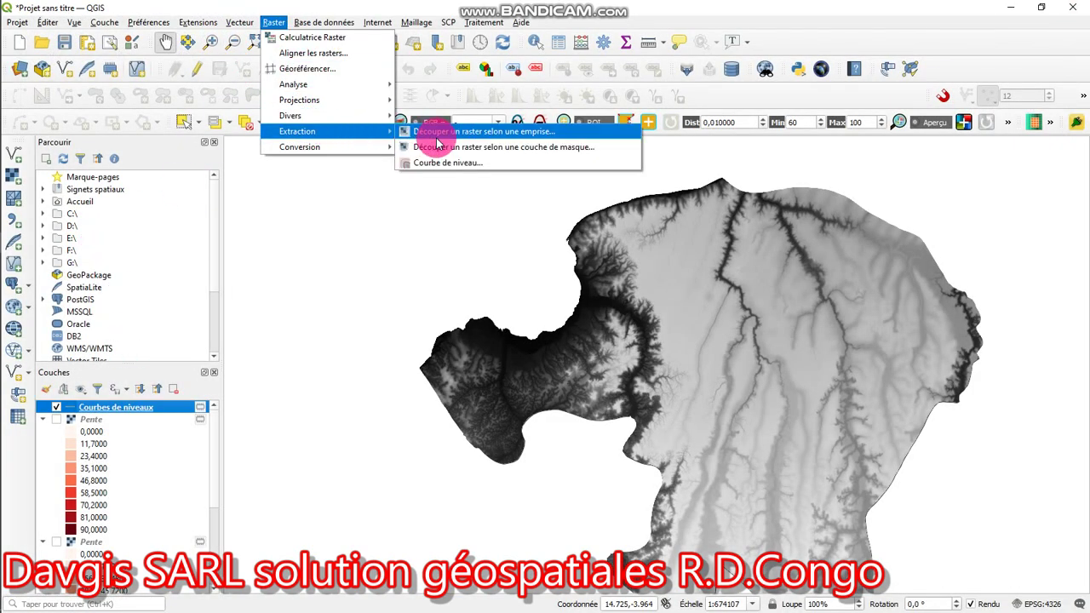
pyautogui.click(444, 162)
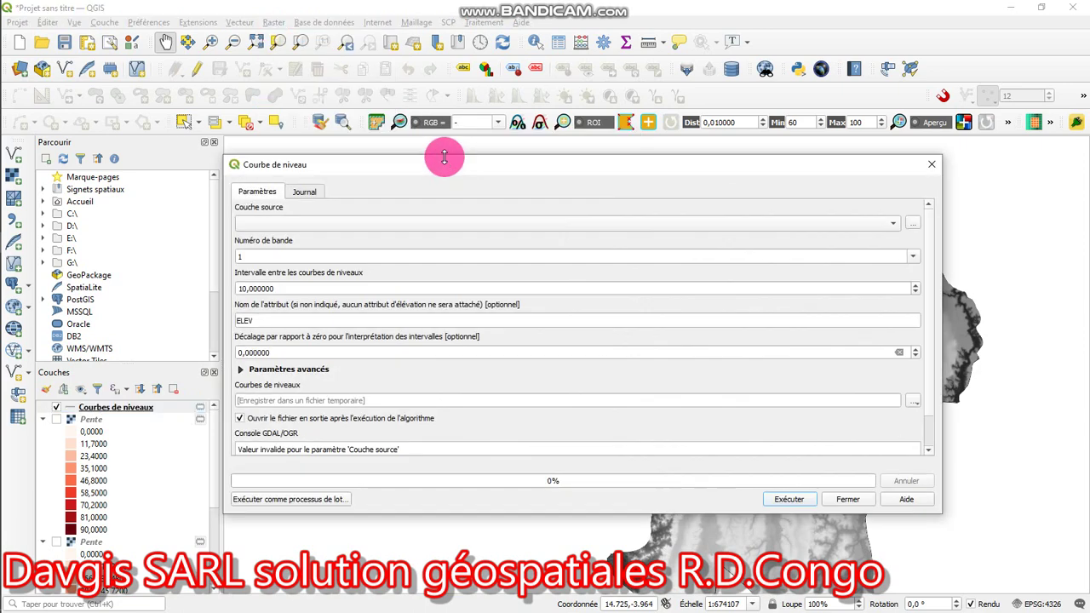
pyautogui.click(268, 223)
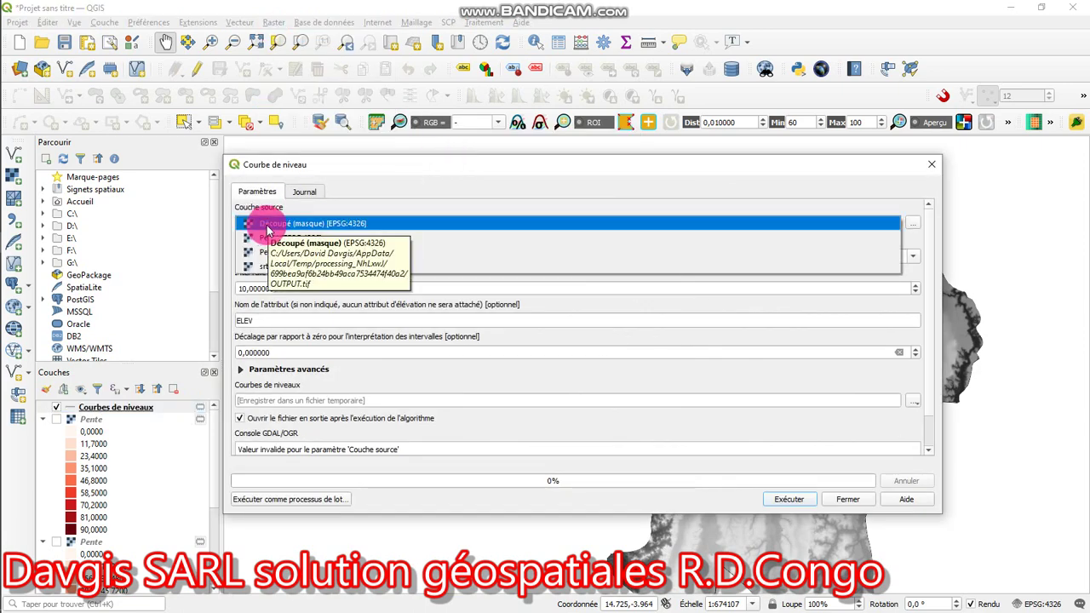
pyautogui.click(342, 225)
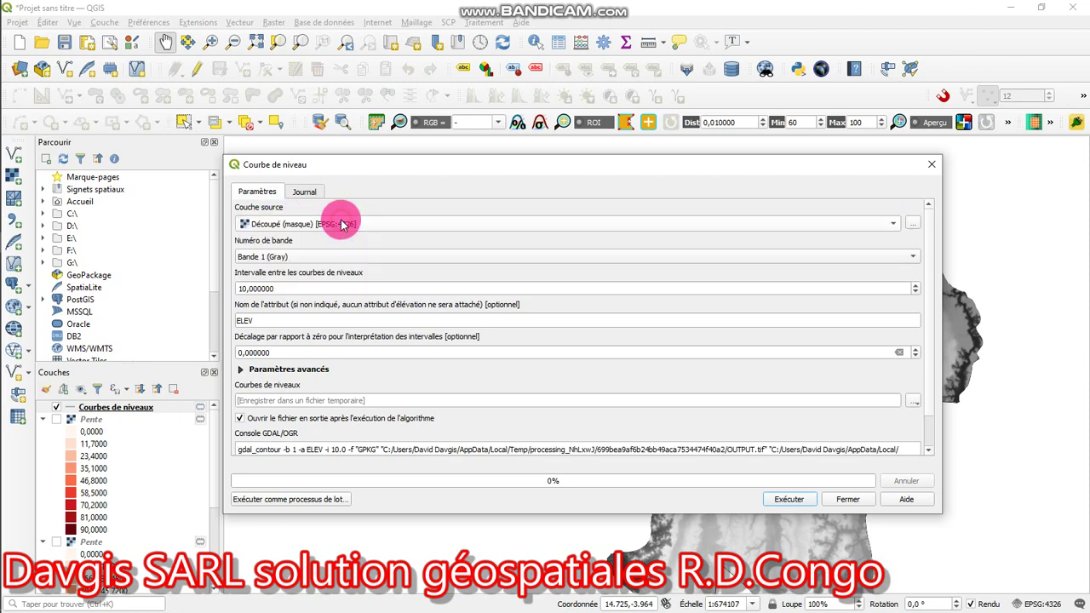
pyautogui.click(285, 289)
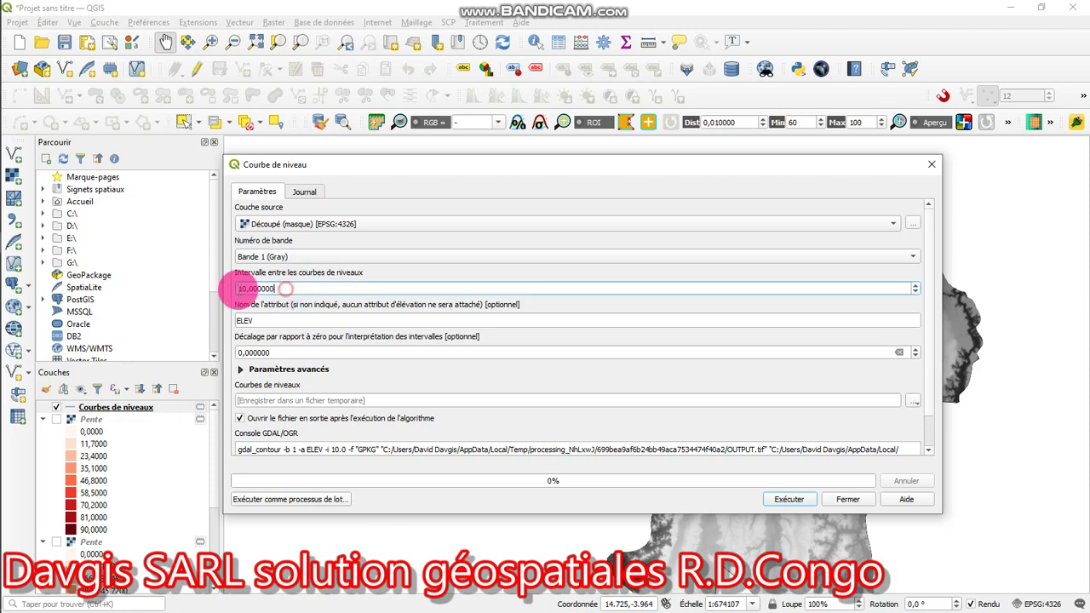
pyautogui.write('100')
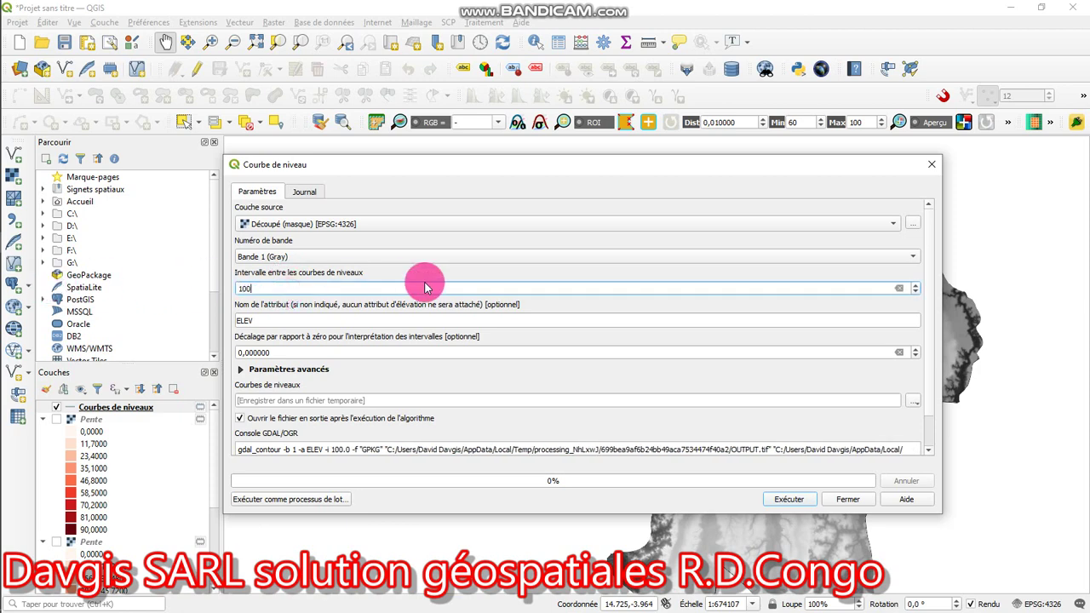
pyautogui.click(783, 501)
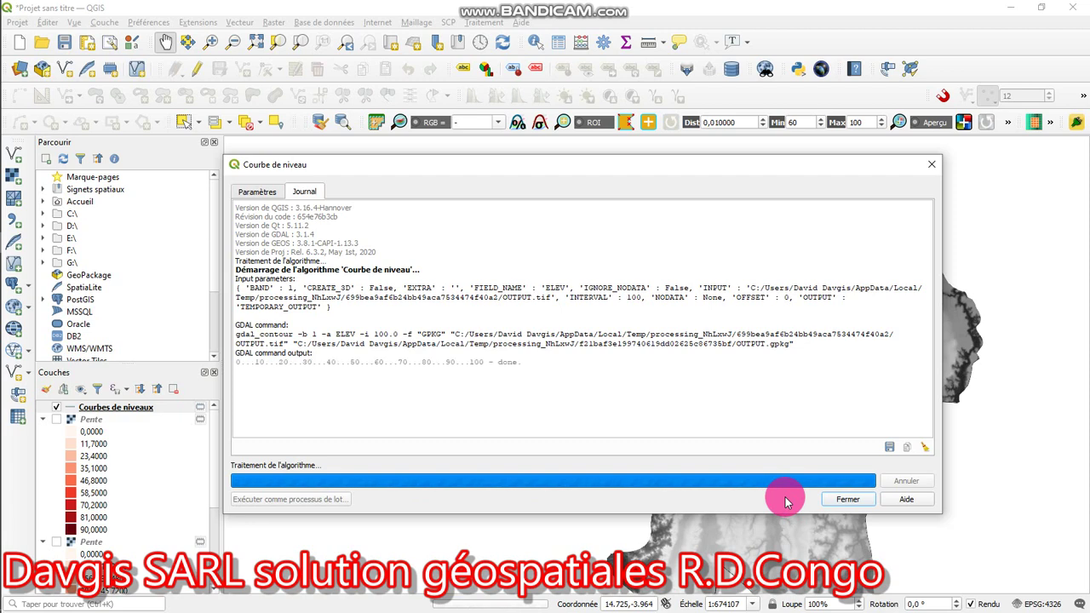
pyautogui.click(844, 501)
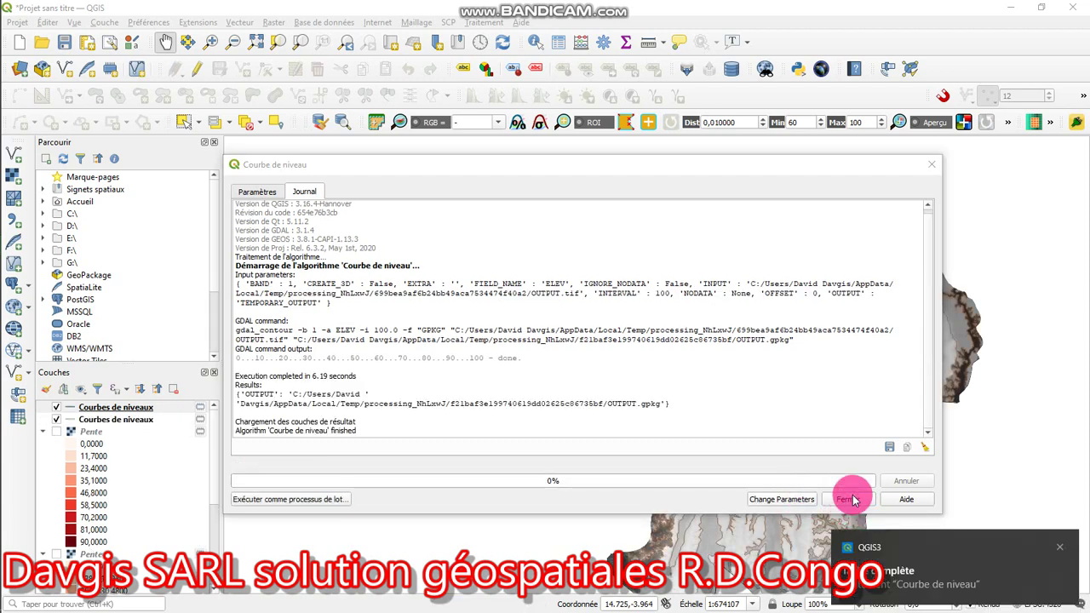
pyautogui.click(935, 167)
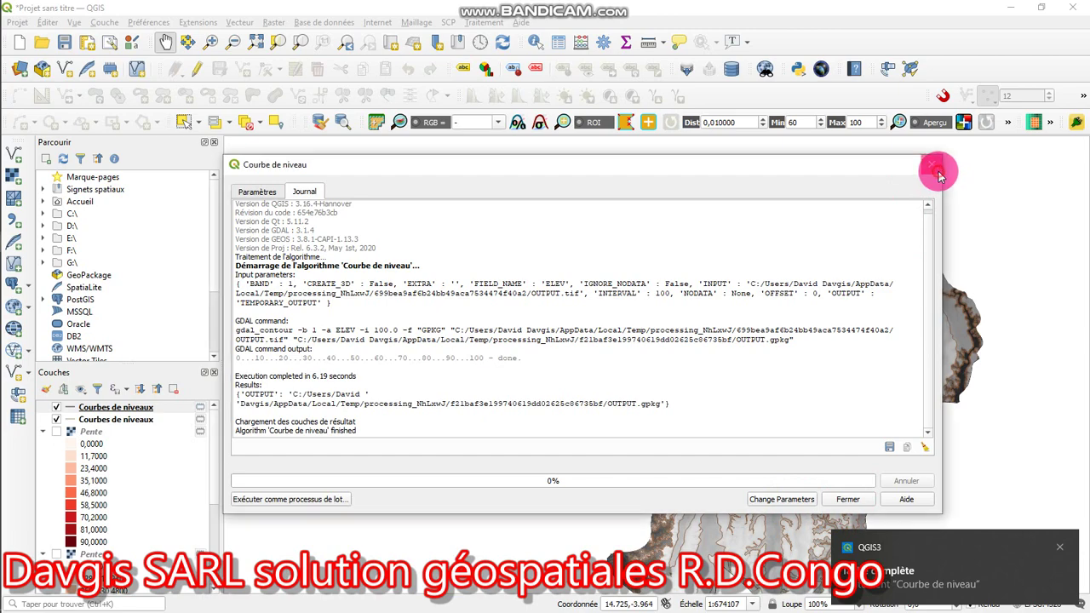
# Examine the new contour lines against the clipped elevation raster at several scales.
pyautogui.scroll(-2, 560, 360)
pyautogui.scroll(5, 567, 360)
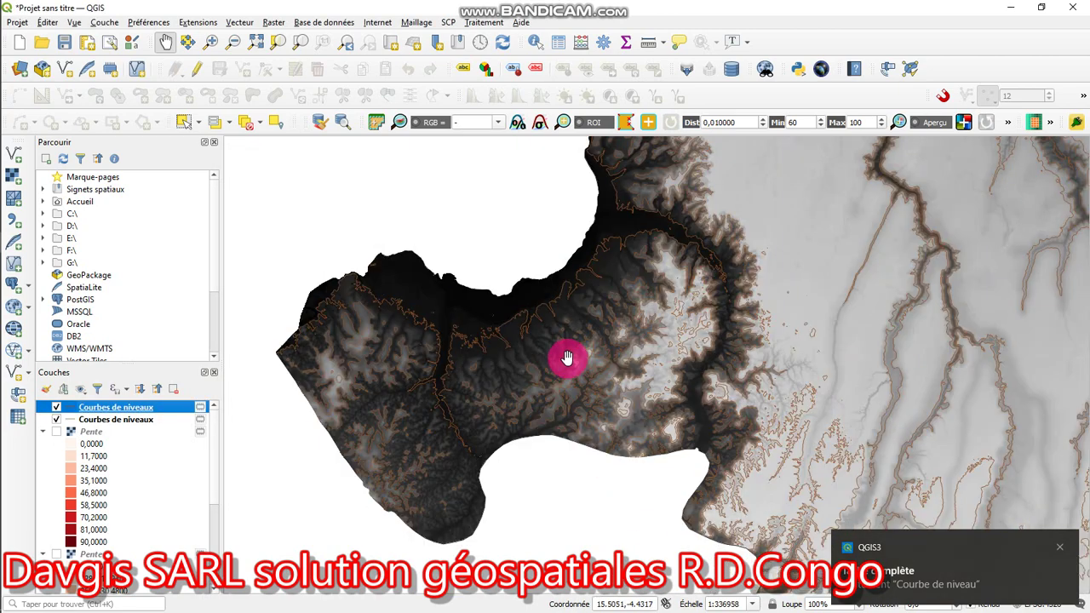
pyautogui.scroll(-1, 430, 353)
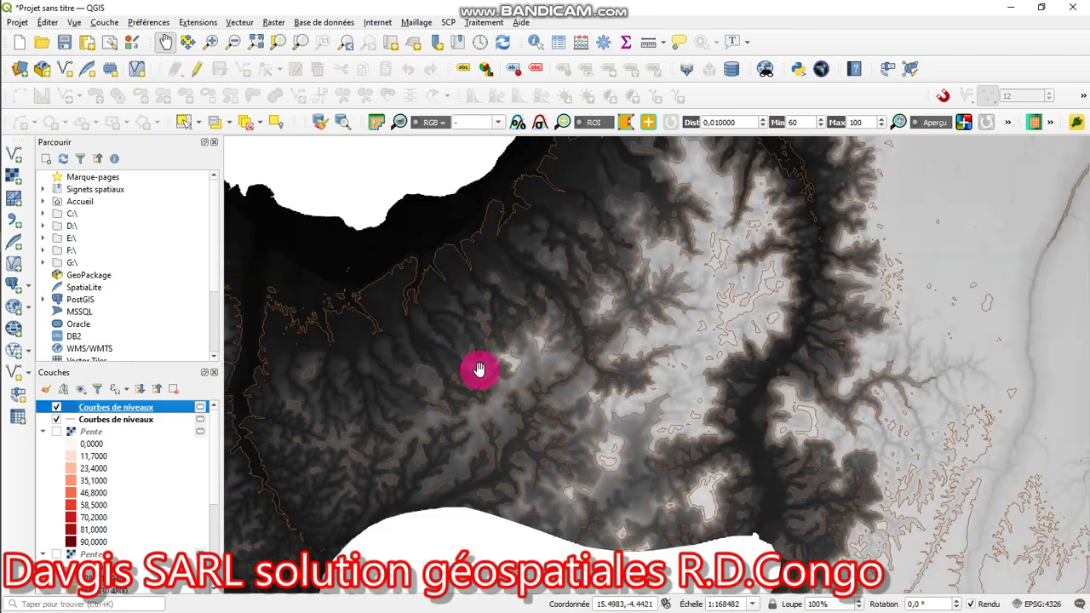
pyautogui.scroll(1, 481, 367)
pyautogui.scroll(1, 574, 382)
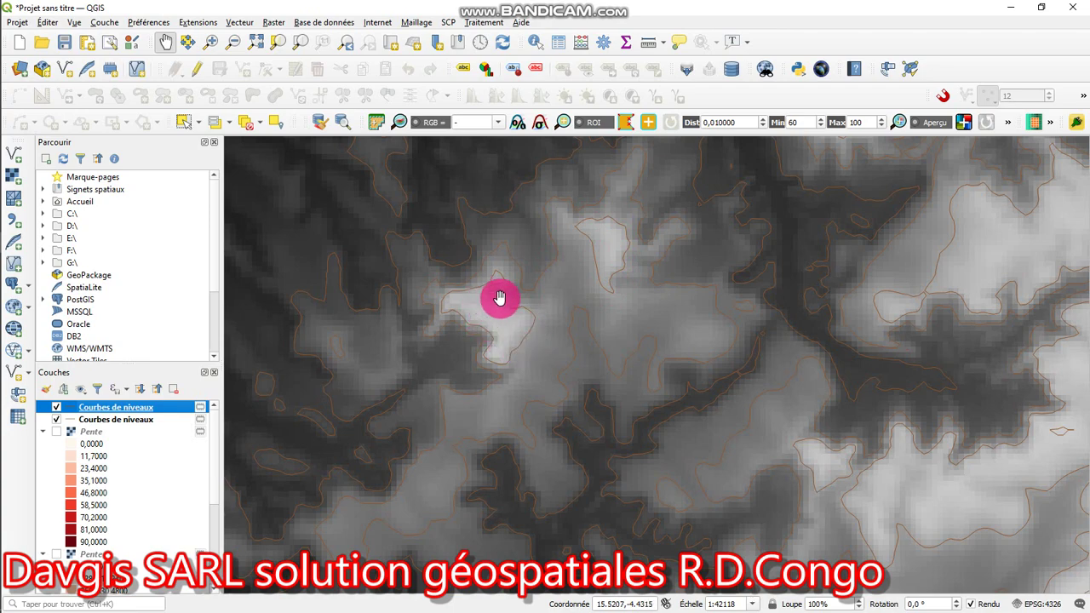
pyautogui.scroll(-1, 491, 301)
pyautogui.scroll(-3, 491, 302)
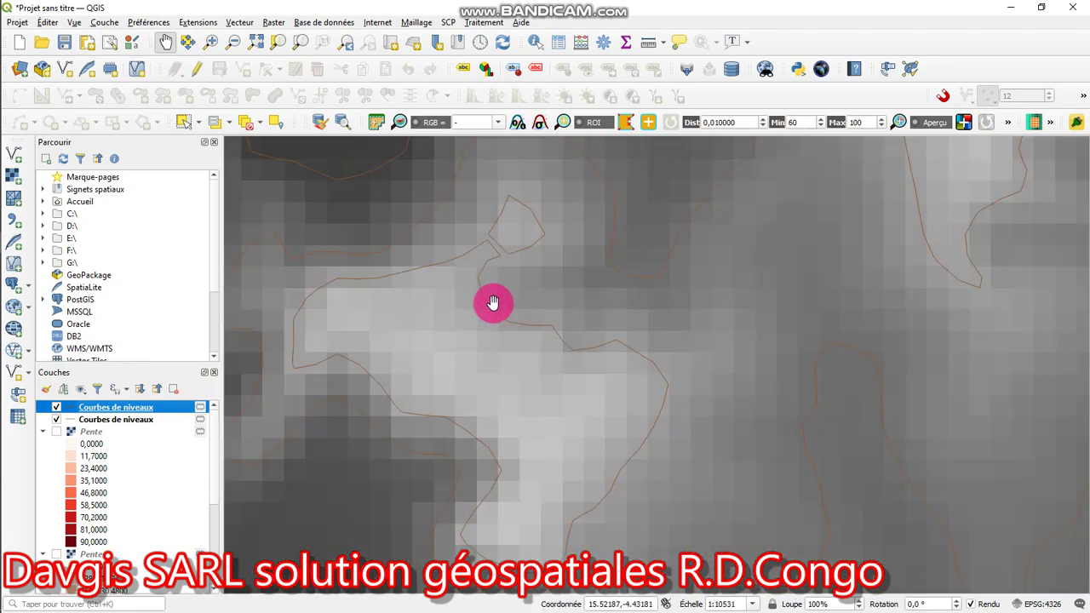
pyautogui.scroll(2, 481, 287)
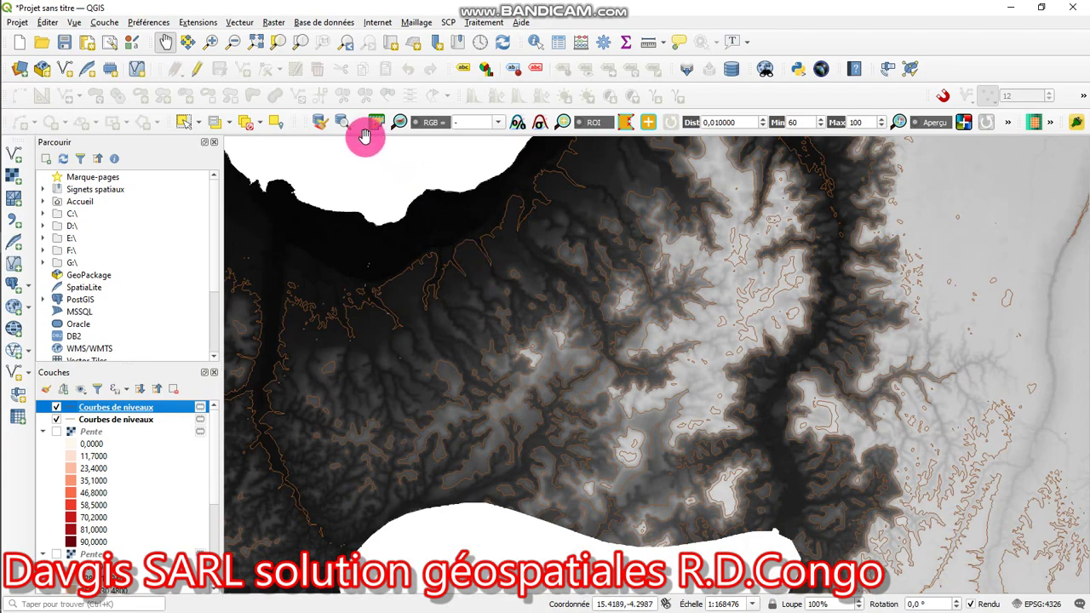
# Set up an Ombrage (hillshade) analysis of the Découpé (masque) raster, band 1, with a Z factor of 3.
pyautogui.click(272, 23)
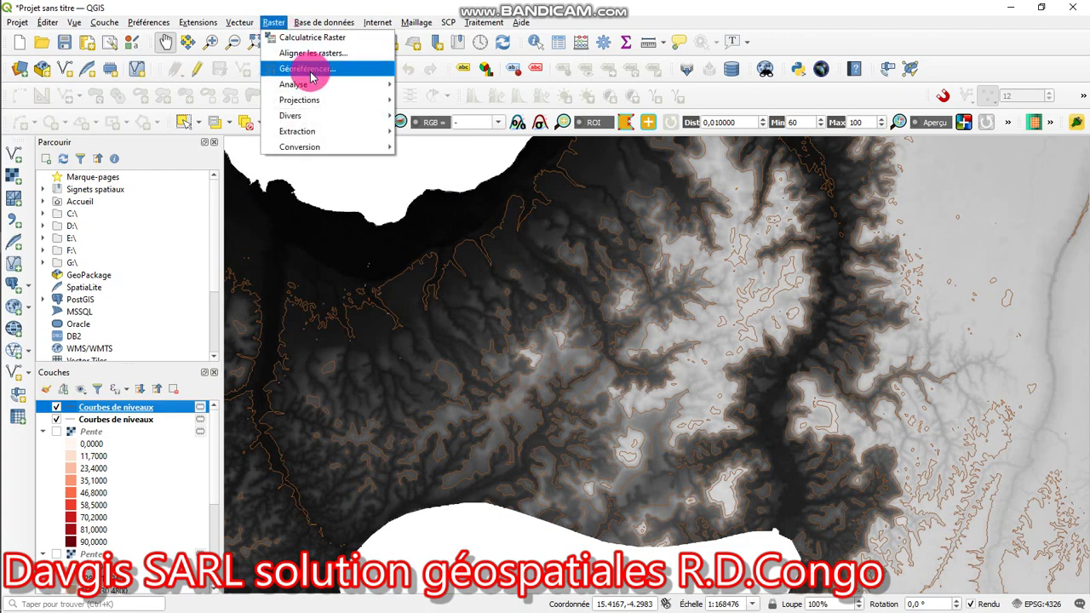
pyautogui.moveTo(293, 85)
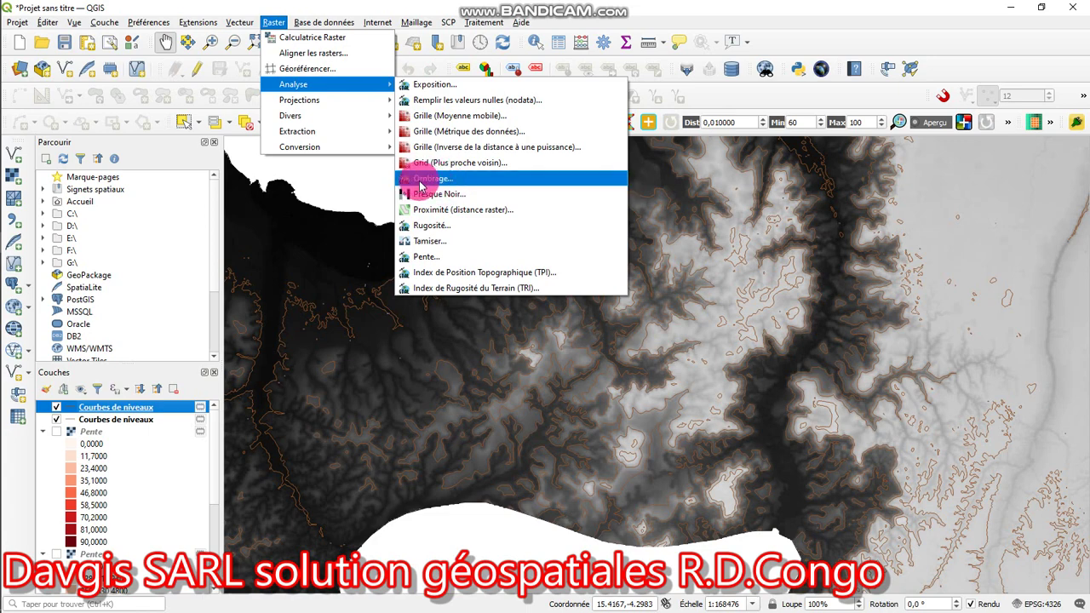
pyautogui.click(434, 183)
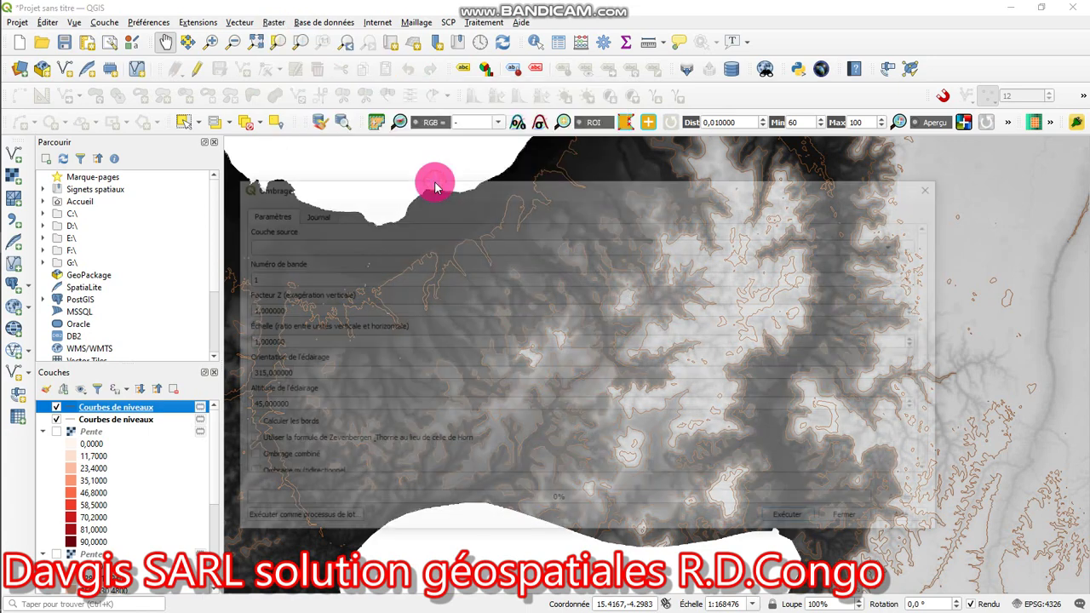
pyautogui.click(488, 246)
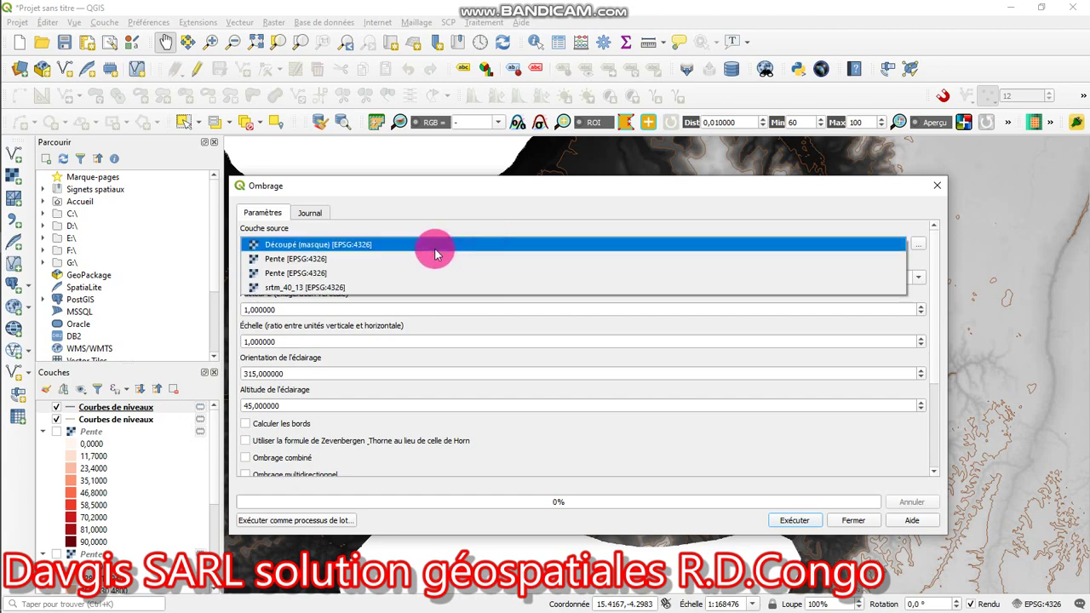
pyautogui.click(405, 245)
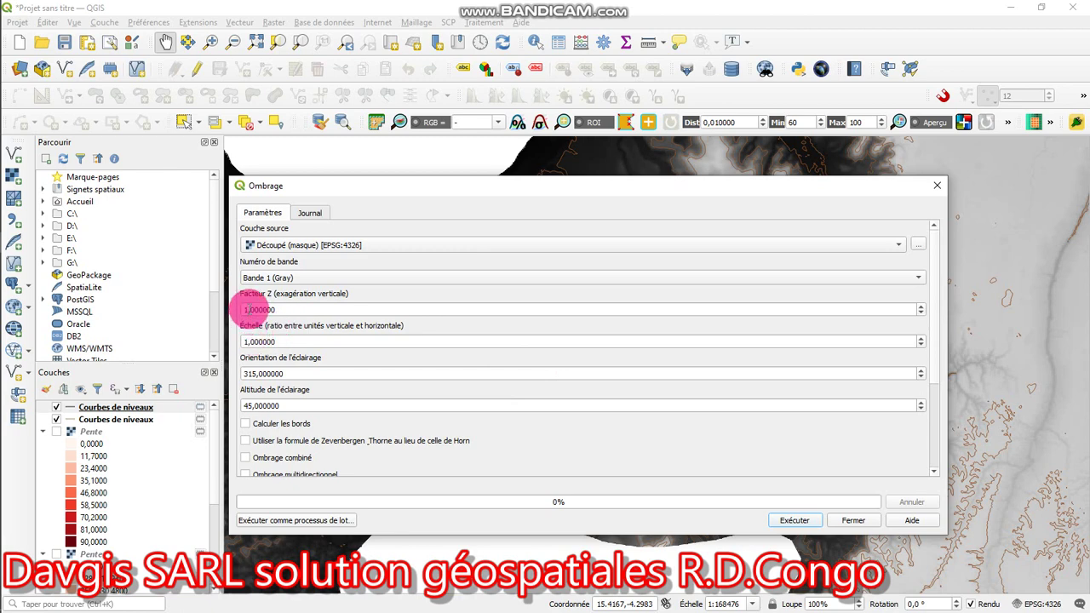
pyautogui.click(247, 309)
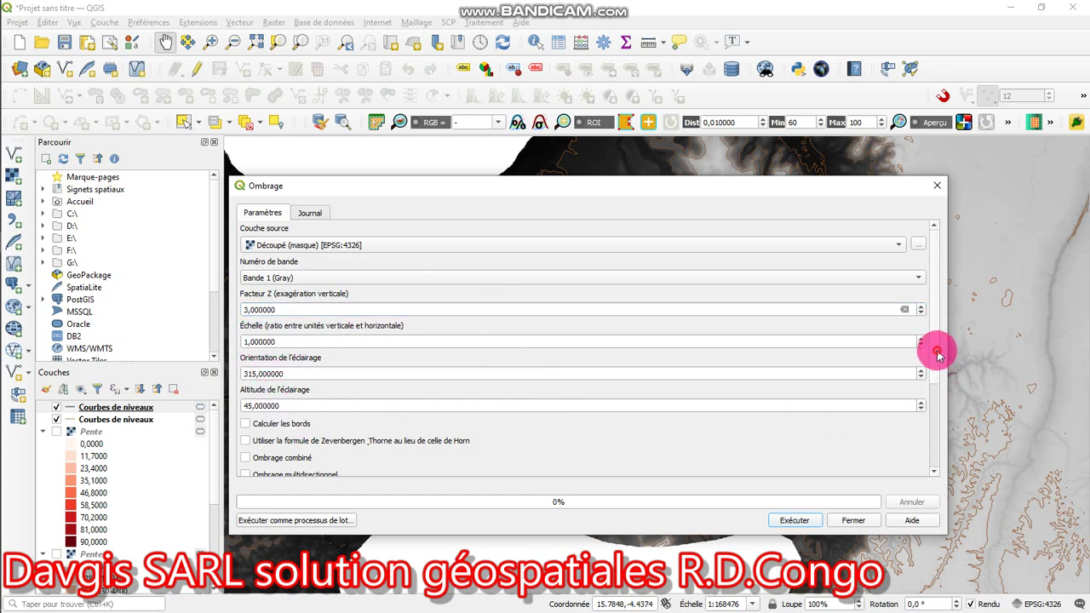
# Try to run the hillshade with edge computation, the Zevenbergen_Thorne formula, Ombrage combiné and Ombrage multidirectionnel enabled, and check its log.
pyautogui.scroll(-3, 941, 383)
pyautogui.scroll(-1, 941, 423)
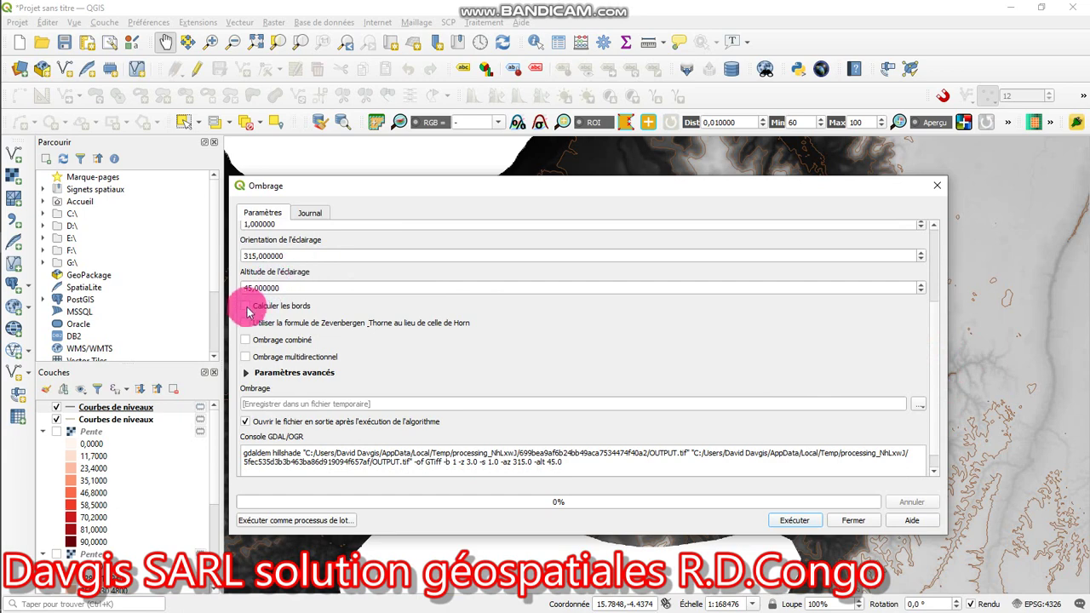
pyautogui.click(247, 306)
pyautogui.click(247, 324)
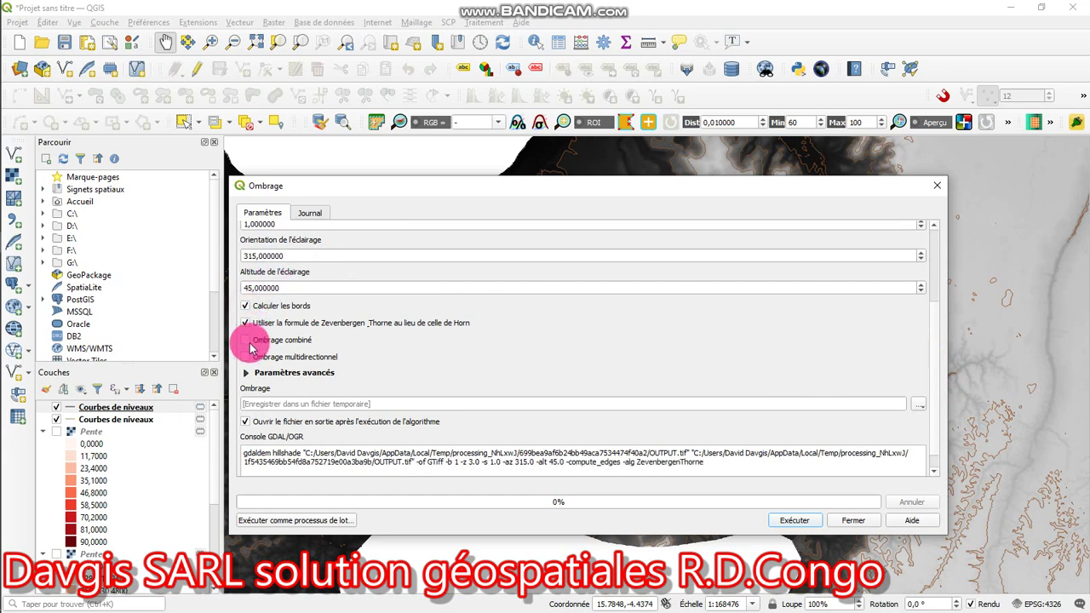
pyautogui.click(246, 341)
pyautogui.click(246, 357)
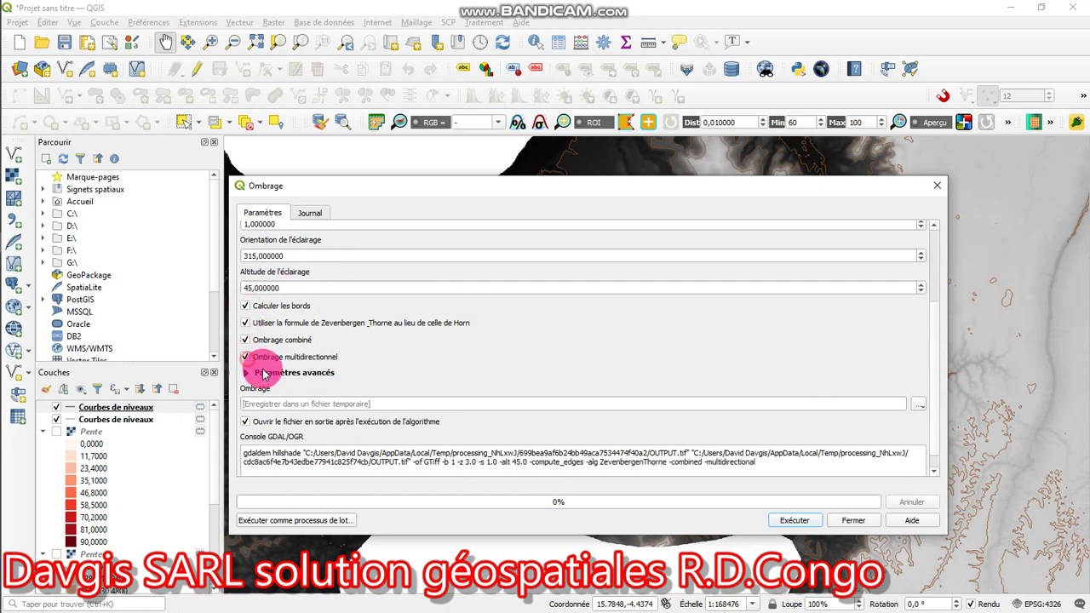
pyautogui.click(782, 521)
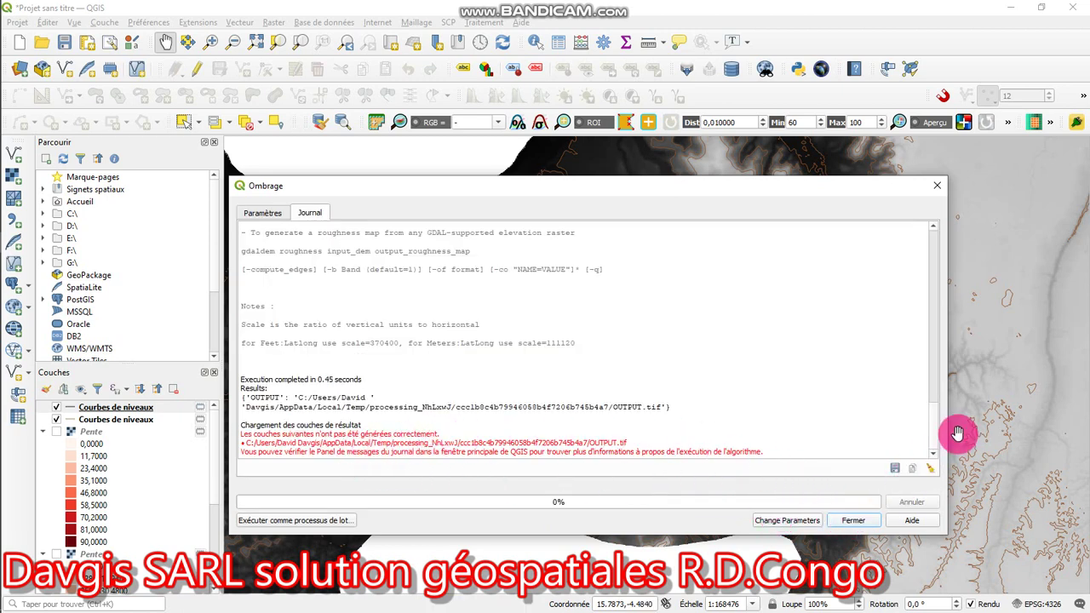
pyautogui.moveTo(935, 439); pyautogui.dragTo(912, 202)
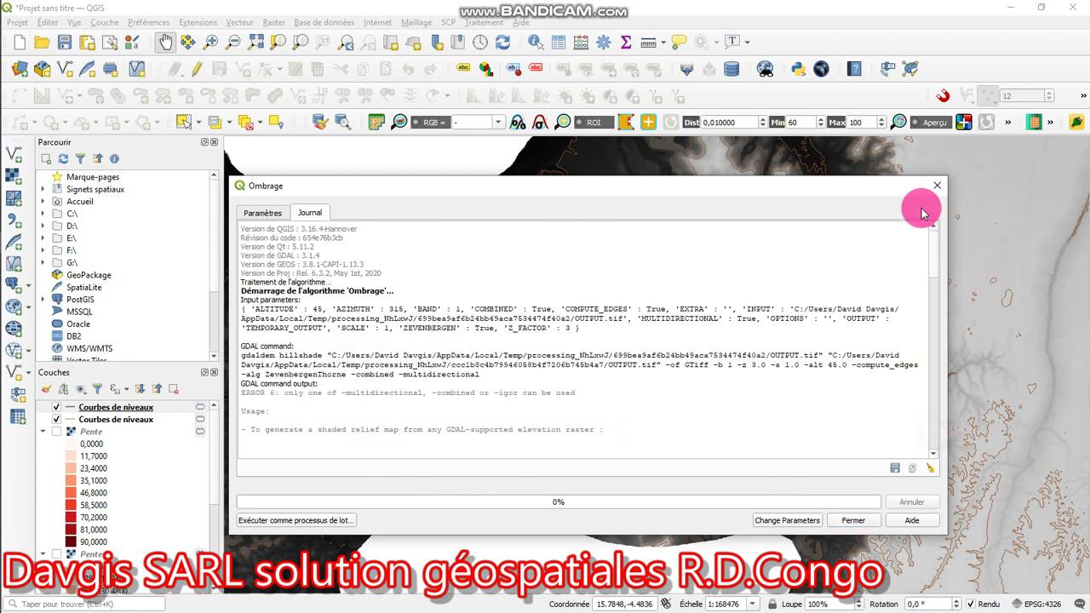
# Disable the multidirectional, combined, Zevenbergen_Thorne and edge computation options, run the hillshade and close the tool.
pyautogui.click(260, 213)
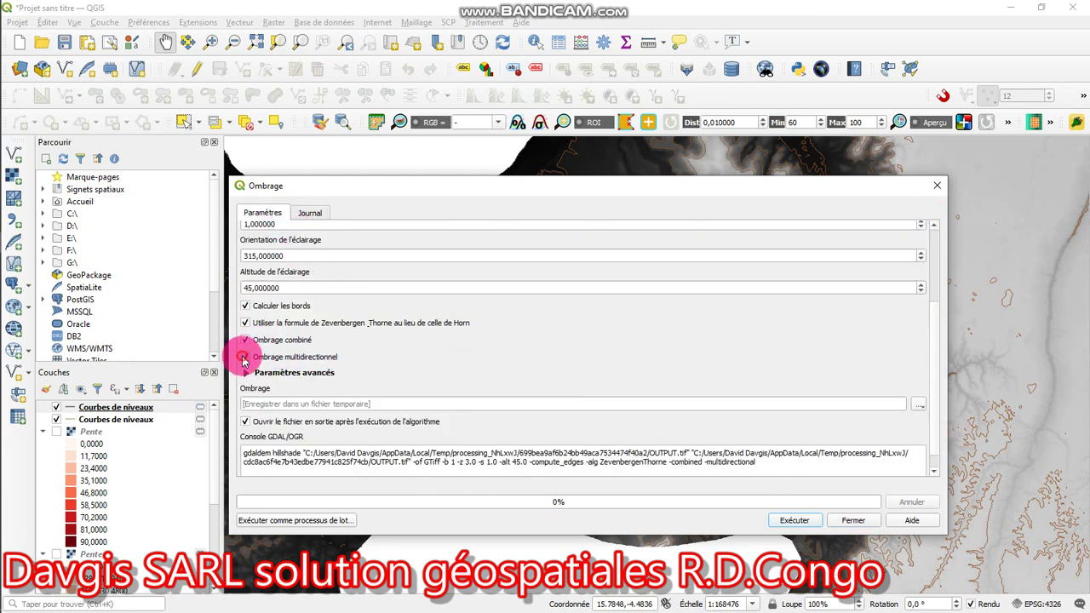
pyautogui.click(244, 357)
pyautogui.click(244, 339)
pyautogui.click(244, 323)
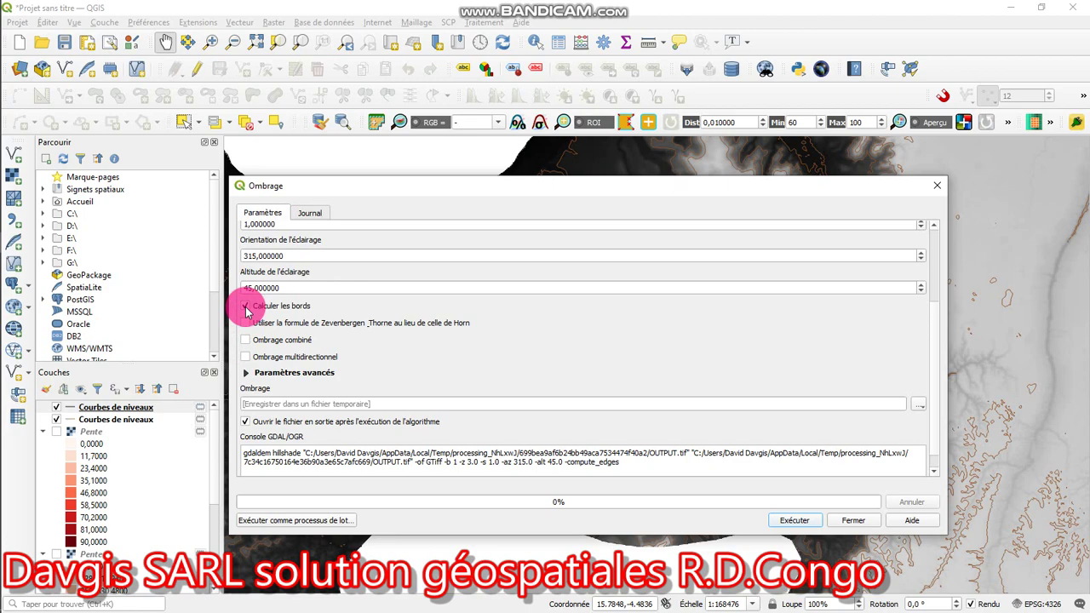
pyautogui.click(246, 307)
pyautogui.click(796, 521)
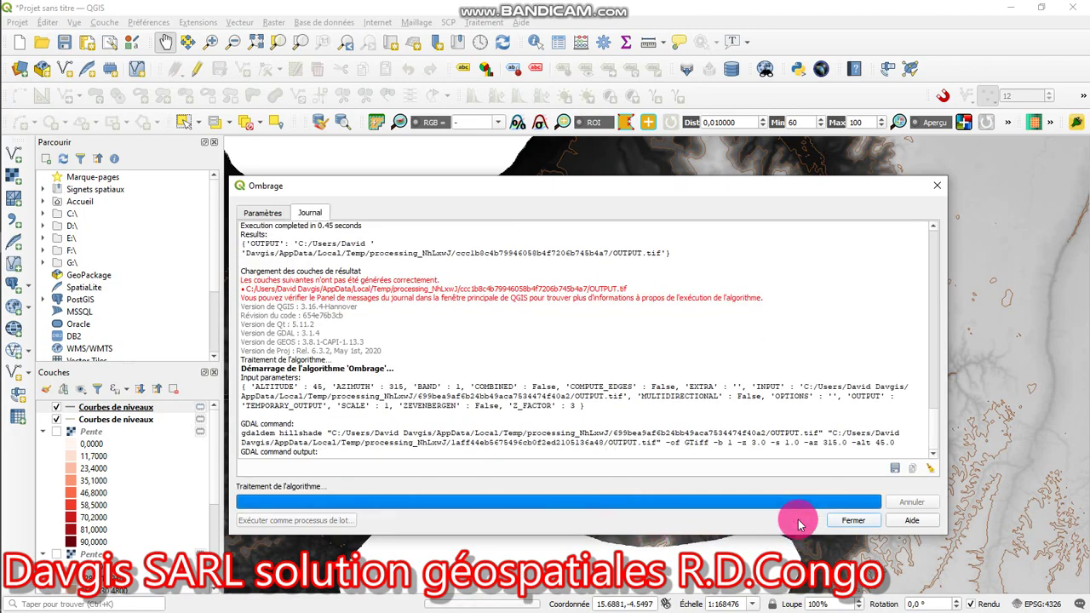
pyautogui.click(851, 520)
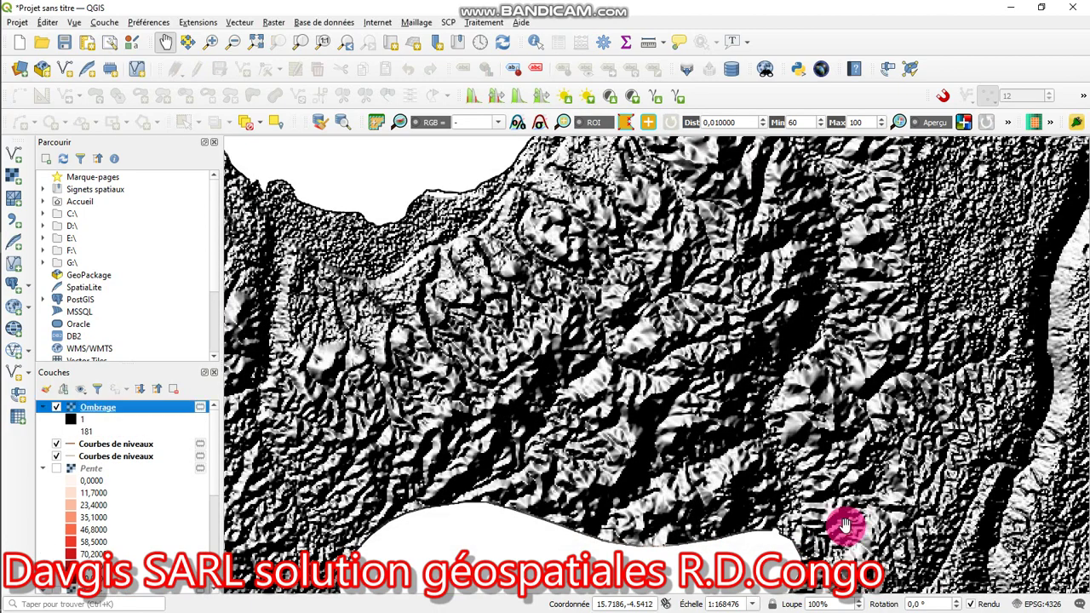
# Examine the relief in the Ombrage layer across different parts of the province.
pyautogui.scroll(2, 669, 433)
pyautogui.scroll(-4, 671, 432)
pyautogui.moveTo(671, 433); pyautogui.dragTo(647, 364)
pyautogui.scroll(2, 648, 354)
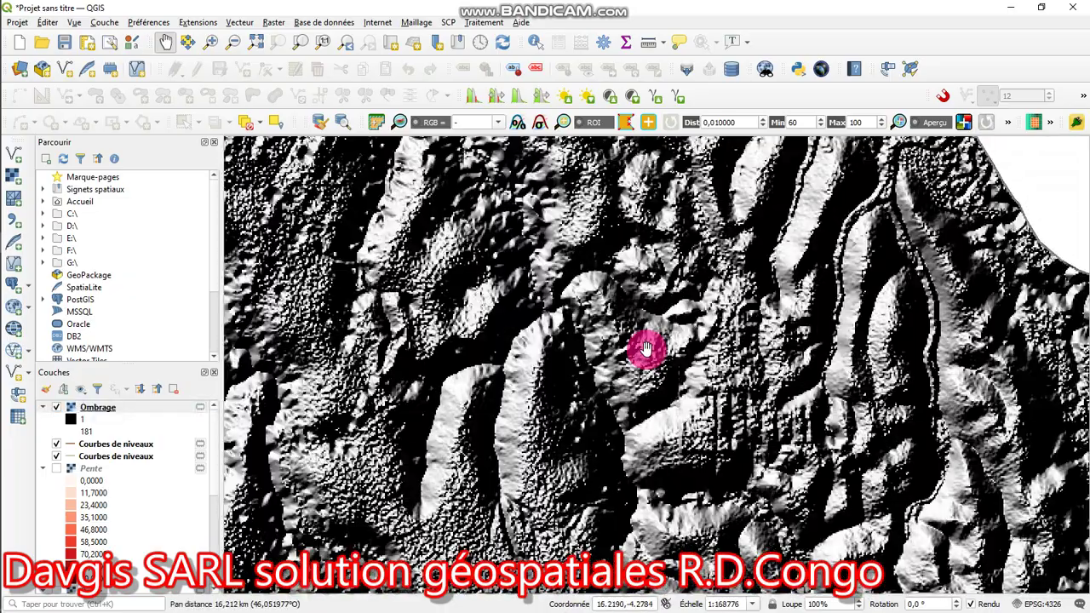
pyautogui.scroll(-3, 653, 345)
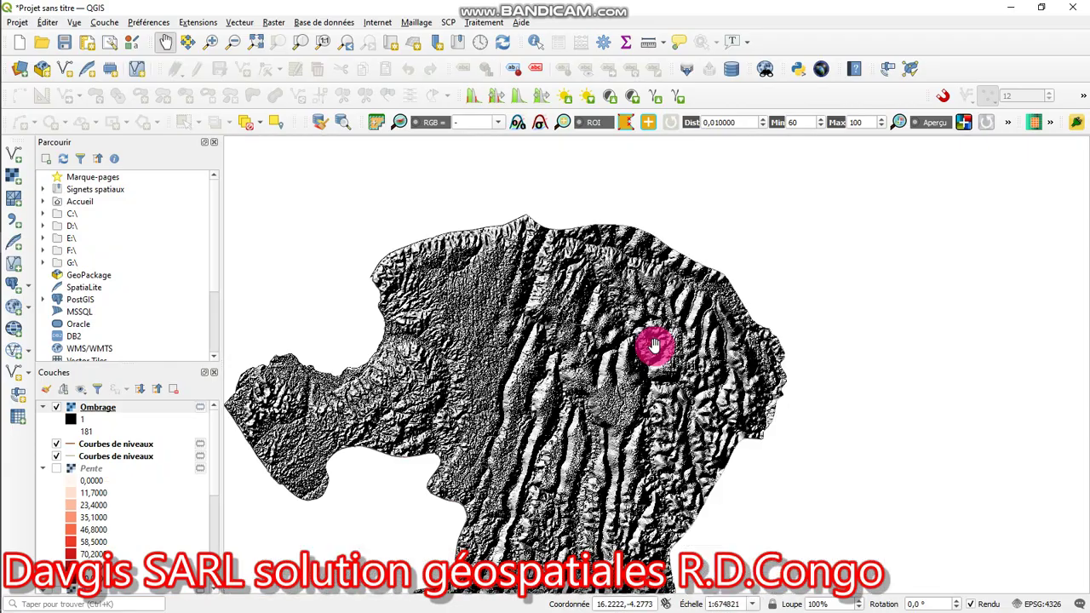
pyautogui.scroll(-1, 653, 345)
pyautogui.scroll(3, 637, 353)
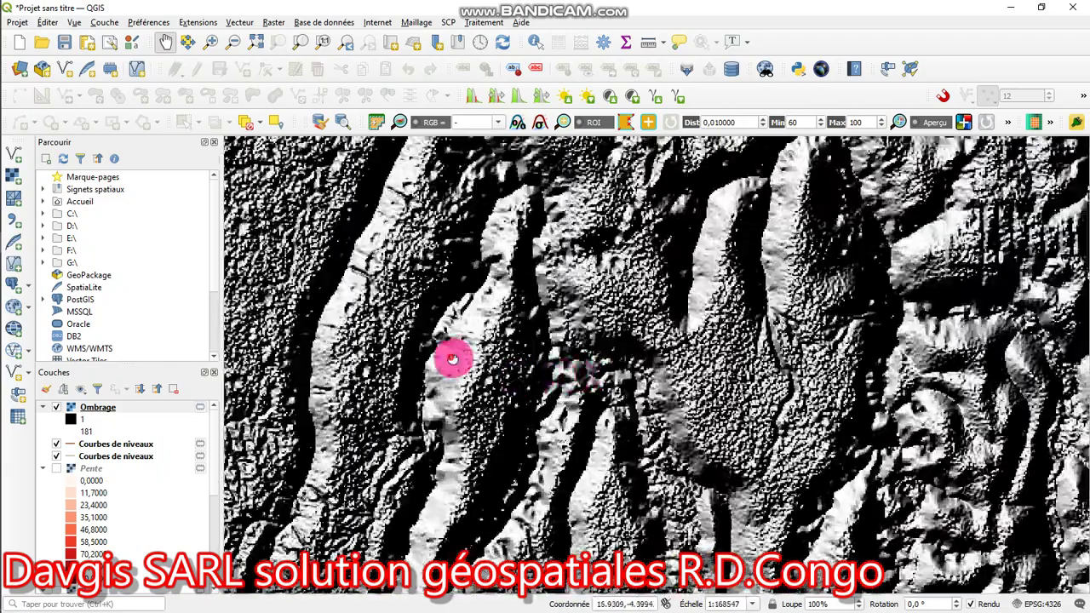
pyautogui.moveTo(452, 359); pyautogui.dragTo(635, 427)
pyautogui.moveTo(458, 396); pyautogui.dragTo(777, 451)
pyautogui.moveTo(565, 363); pyautogui.dragTo(676, 402)
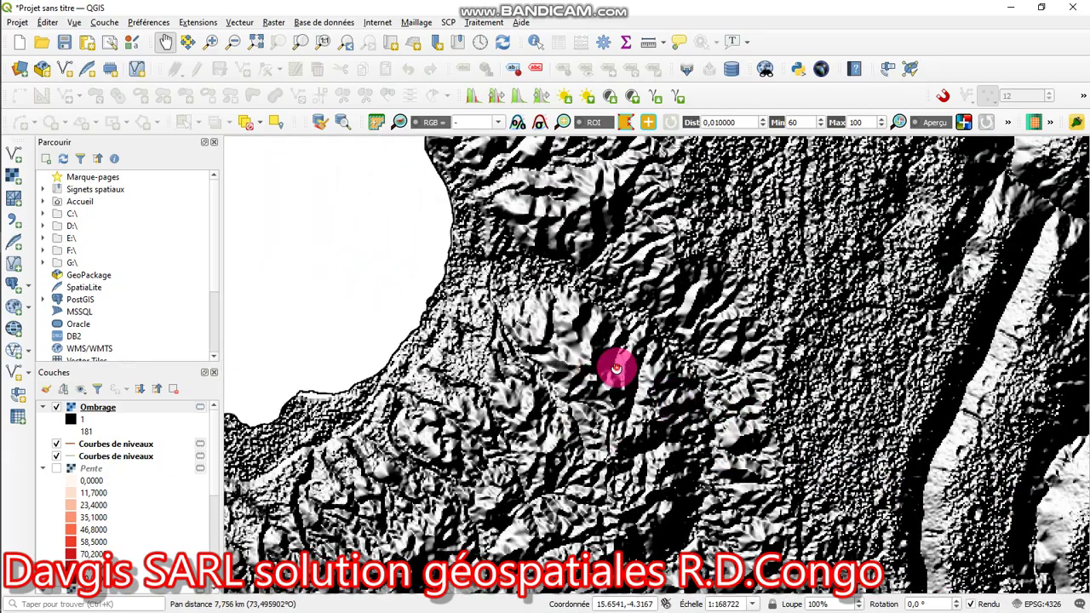
pyautogui.moveTo(607, 392); pyautogui.dragTo(623, 346)
pyautogui.moveTo(596, 424); pyautogui.dragTo(565, 256)
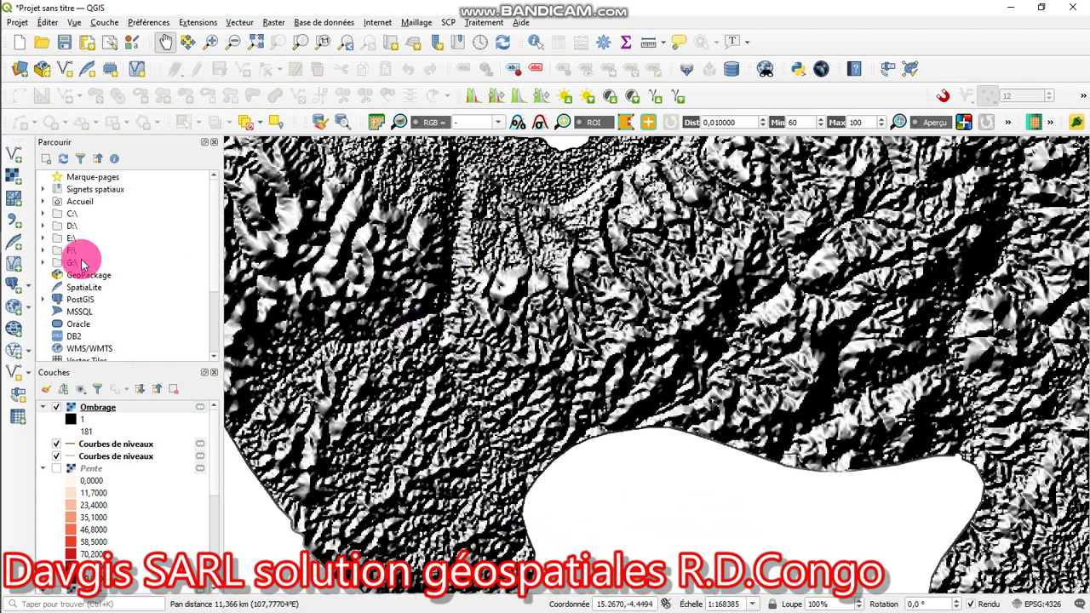
pyautogui.click(17, 223)
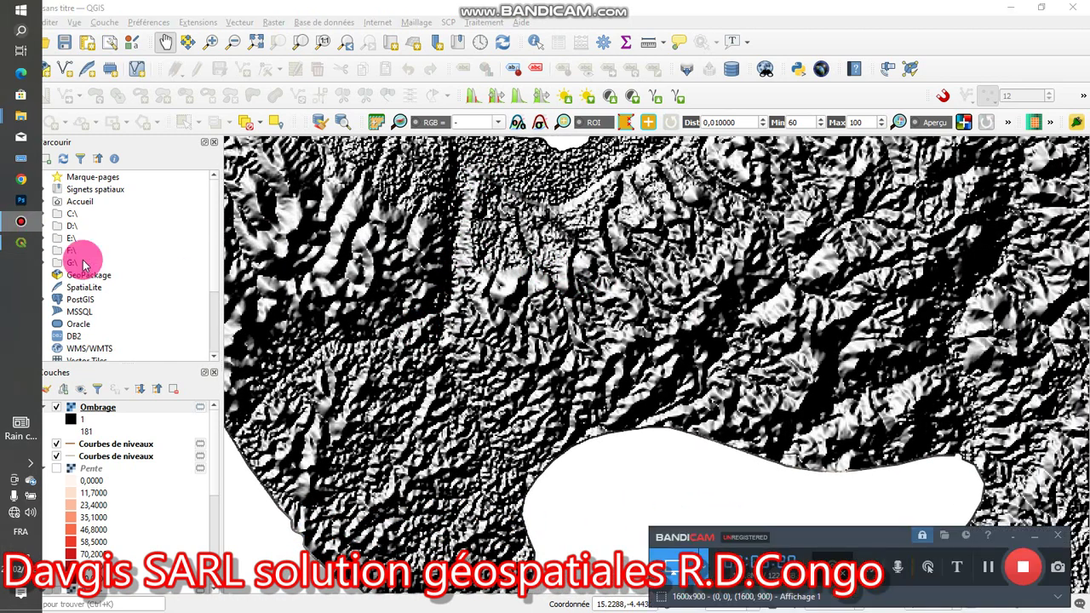